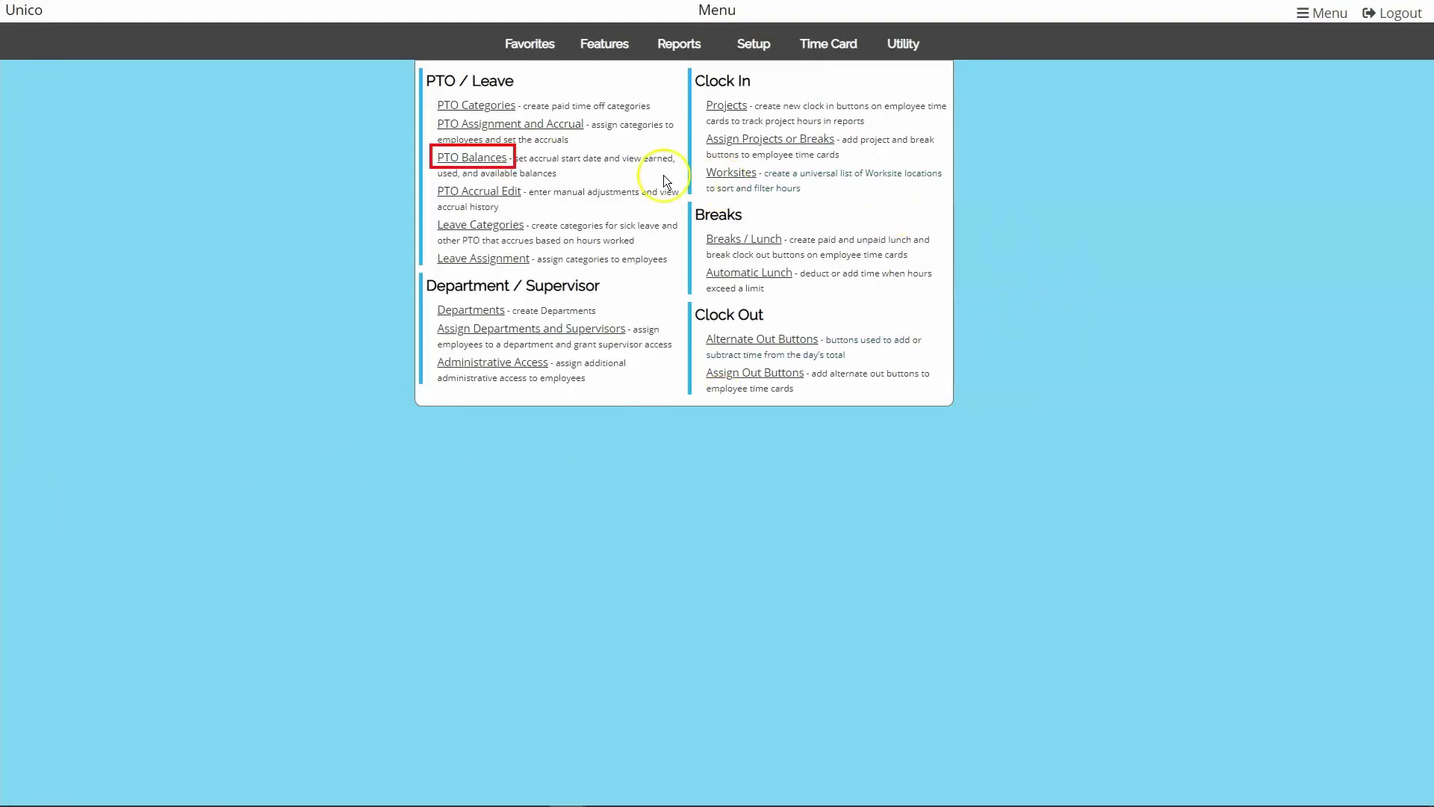
Open the PTO Balances page and briefly show the Features menu's PTO Accrual Edit option.
left_click(505, 166)
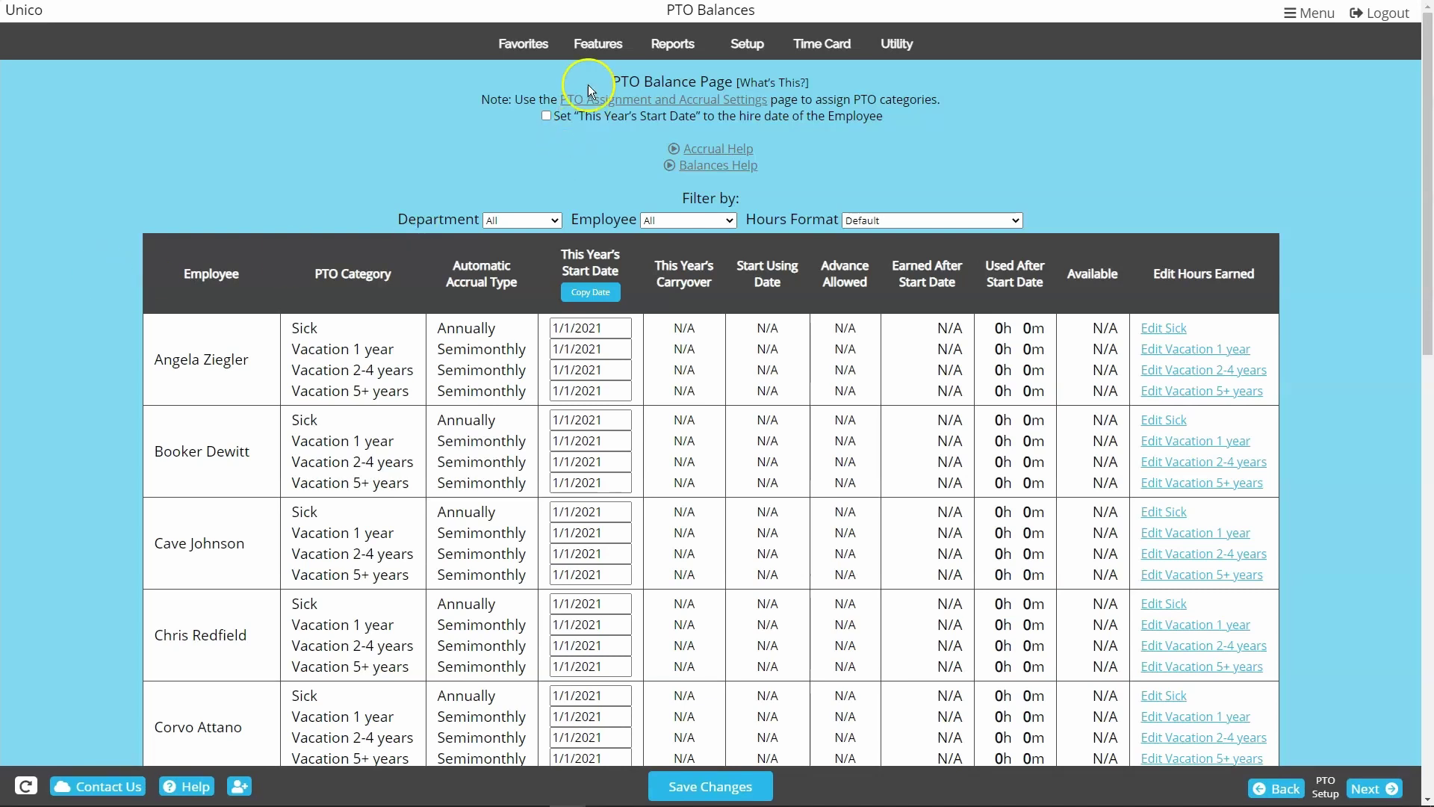
left_click(597, 43)
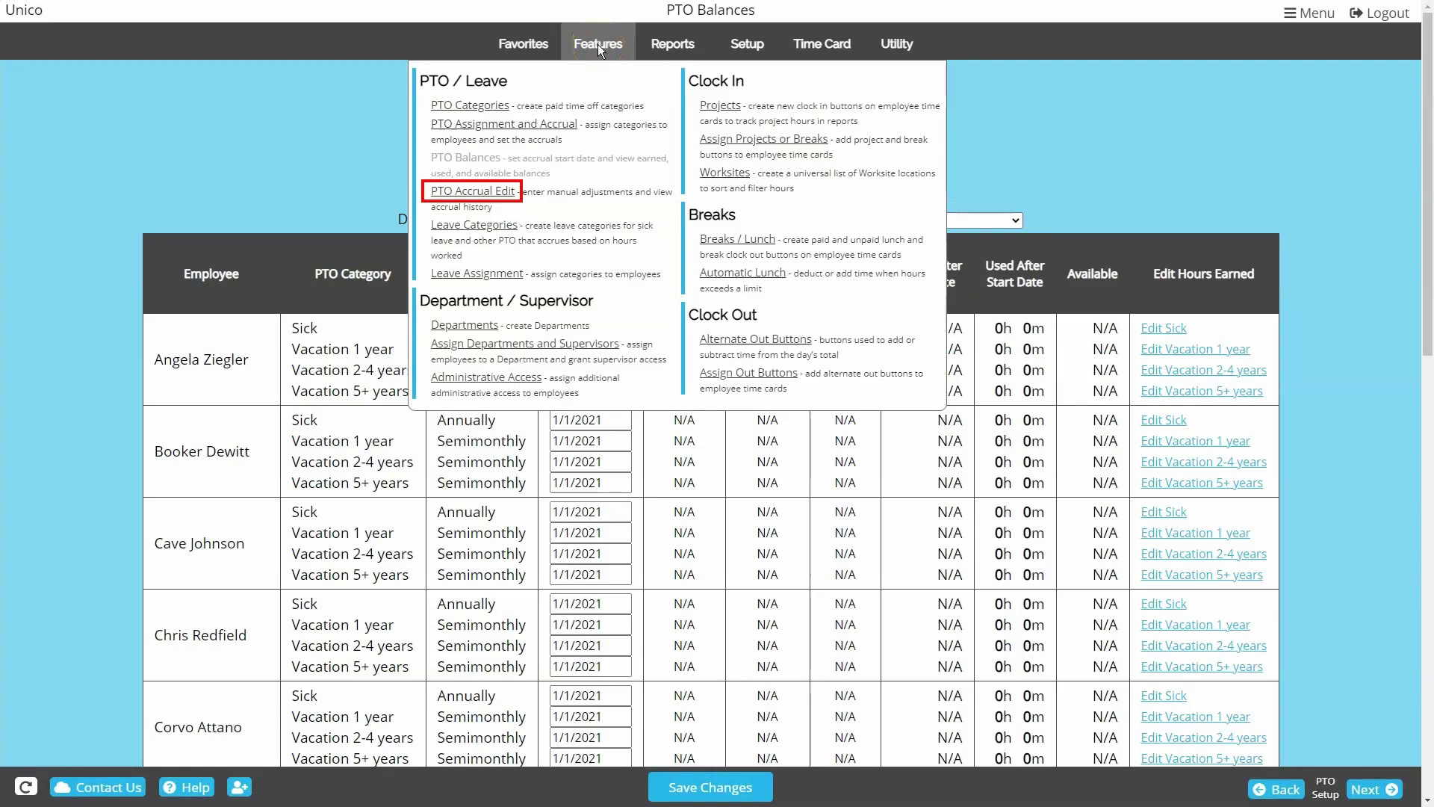
left_click(598, 44)
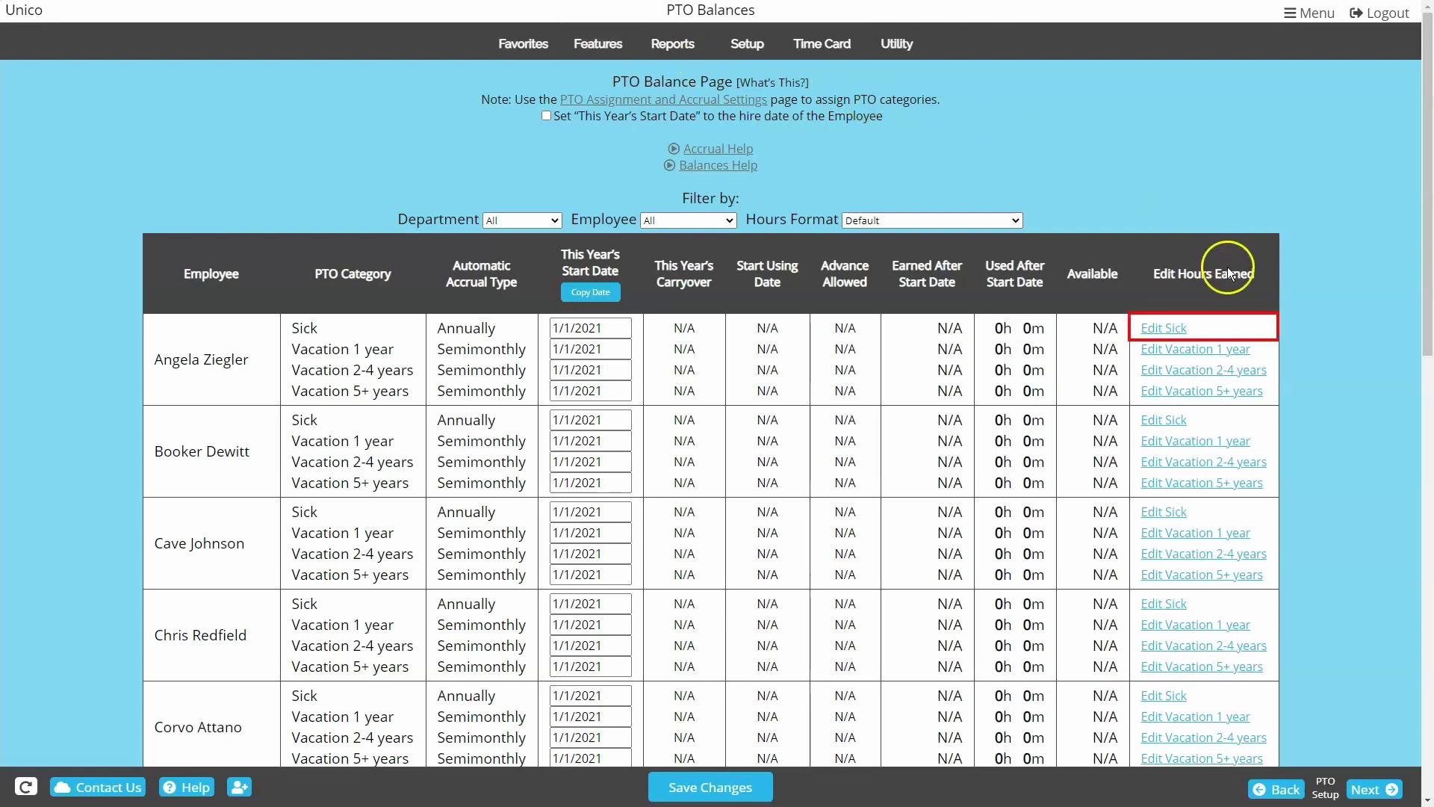
Add a 16-hour 'starting balance' Sick entry dated 3/1/2021, then delete, recalculate and save.
left_click(1178, 333)
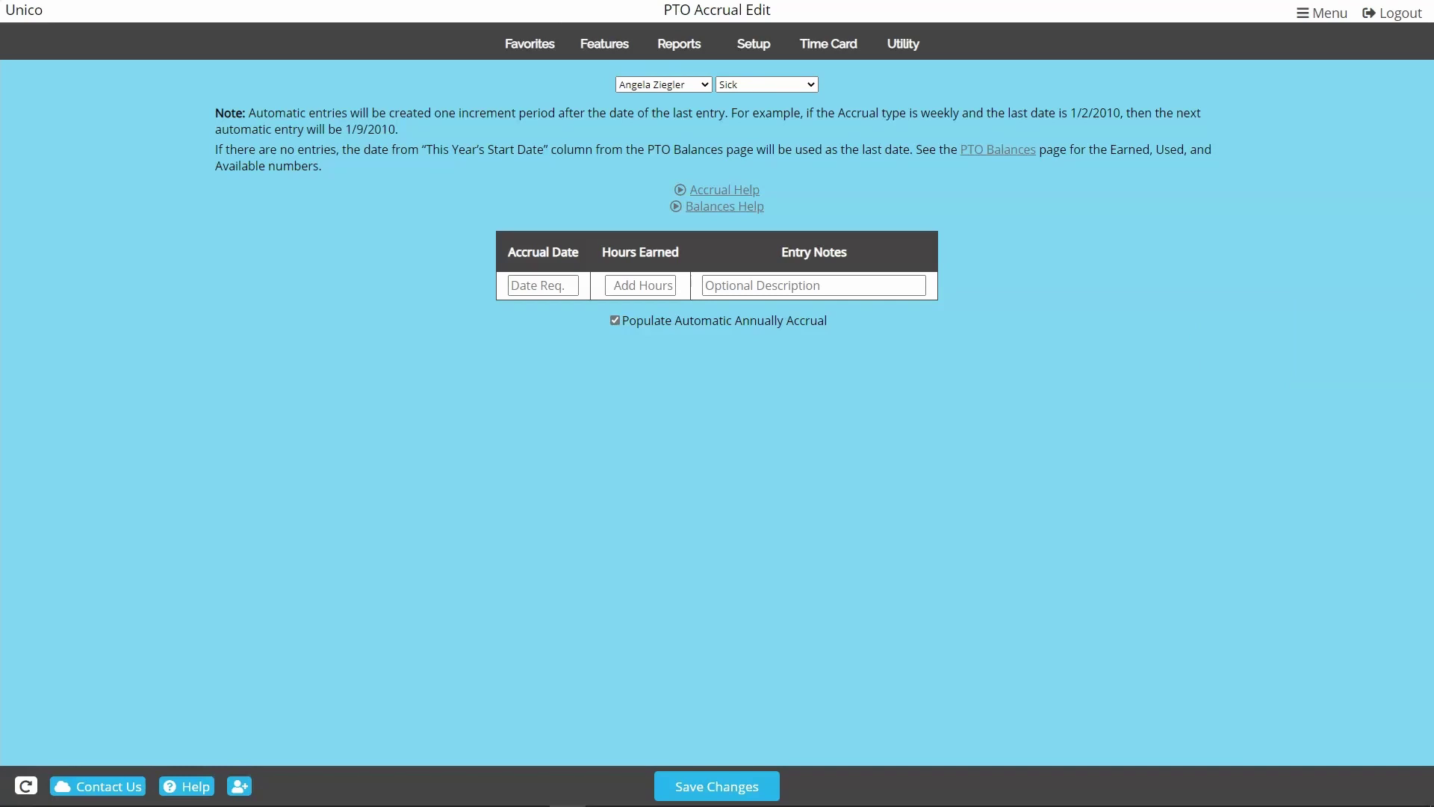
type("3/1/2021")
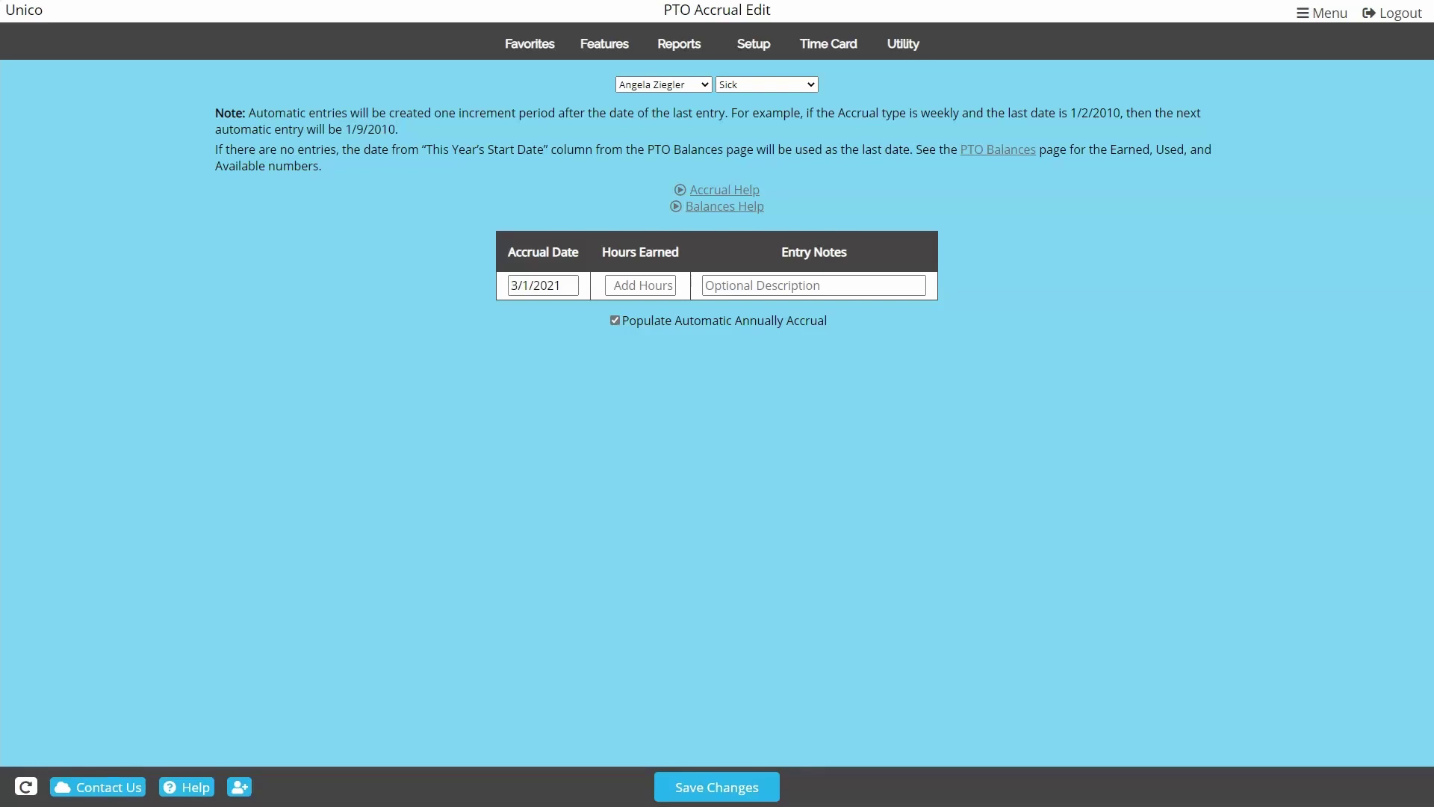
type("16")
key("Tab")
type("starting balance")
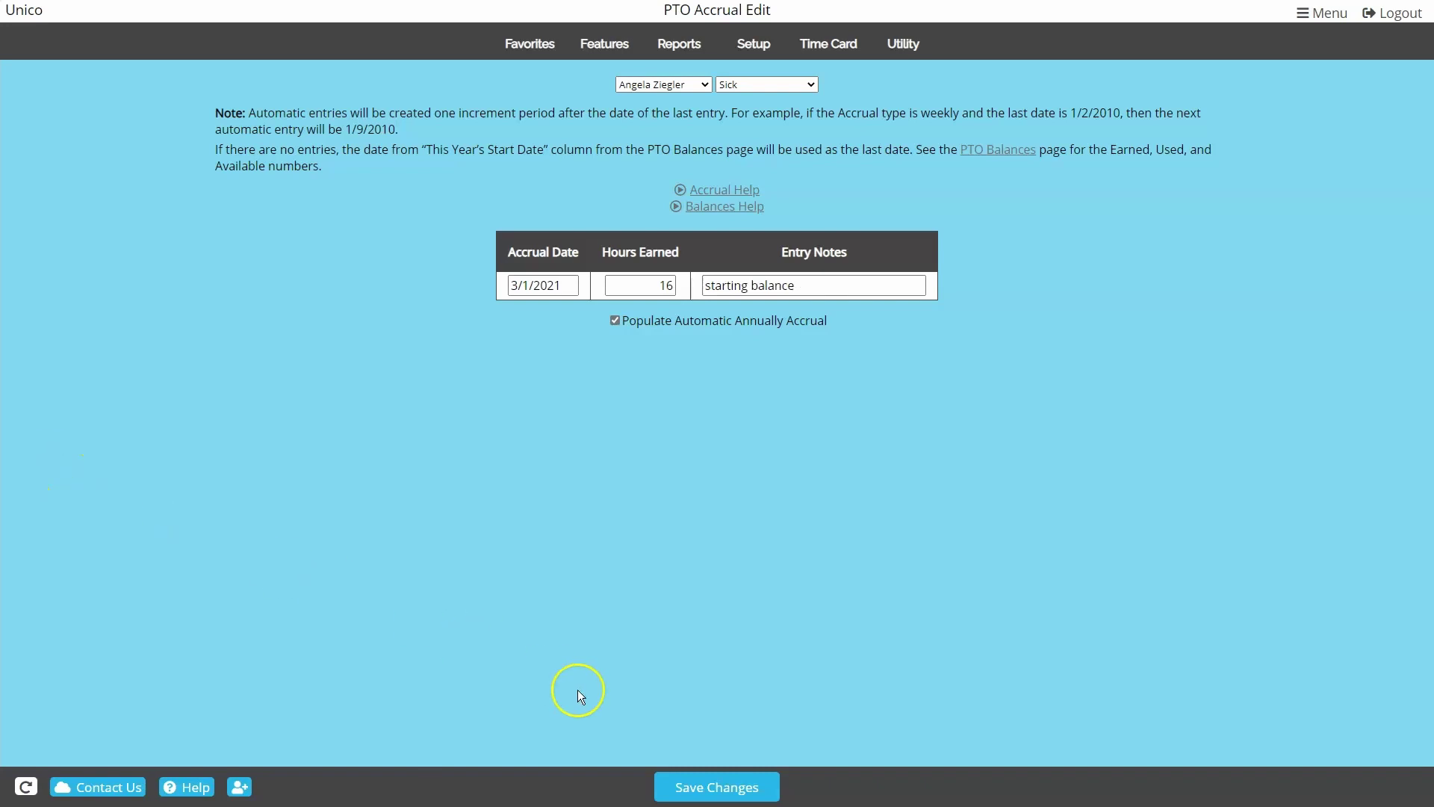
left_click(770, 796)
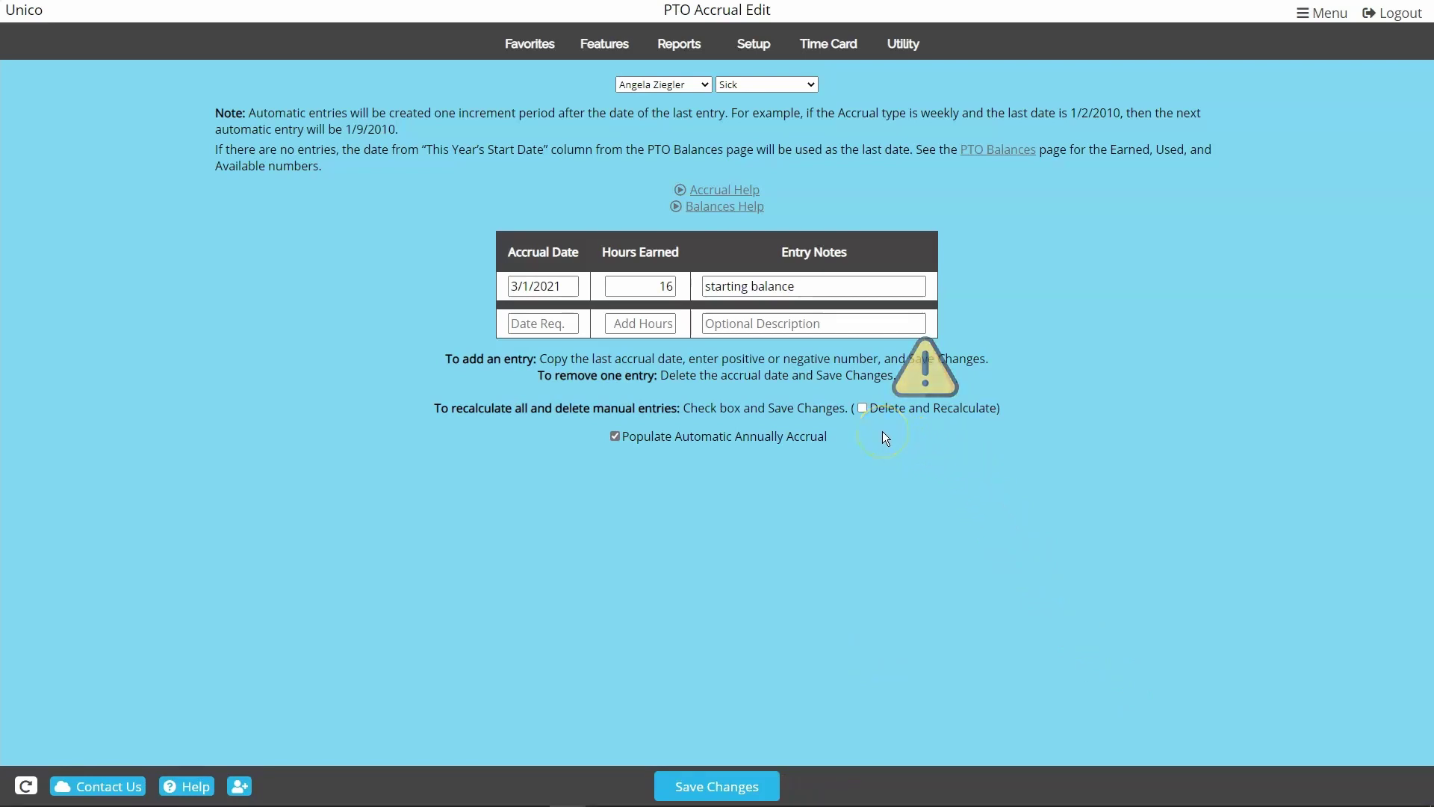
left_click(863, 408)
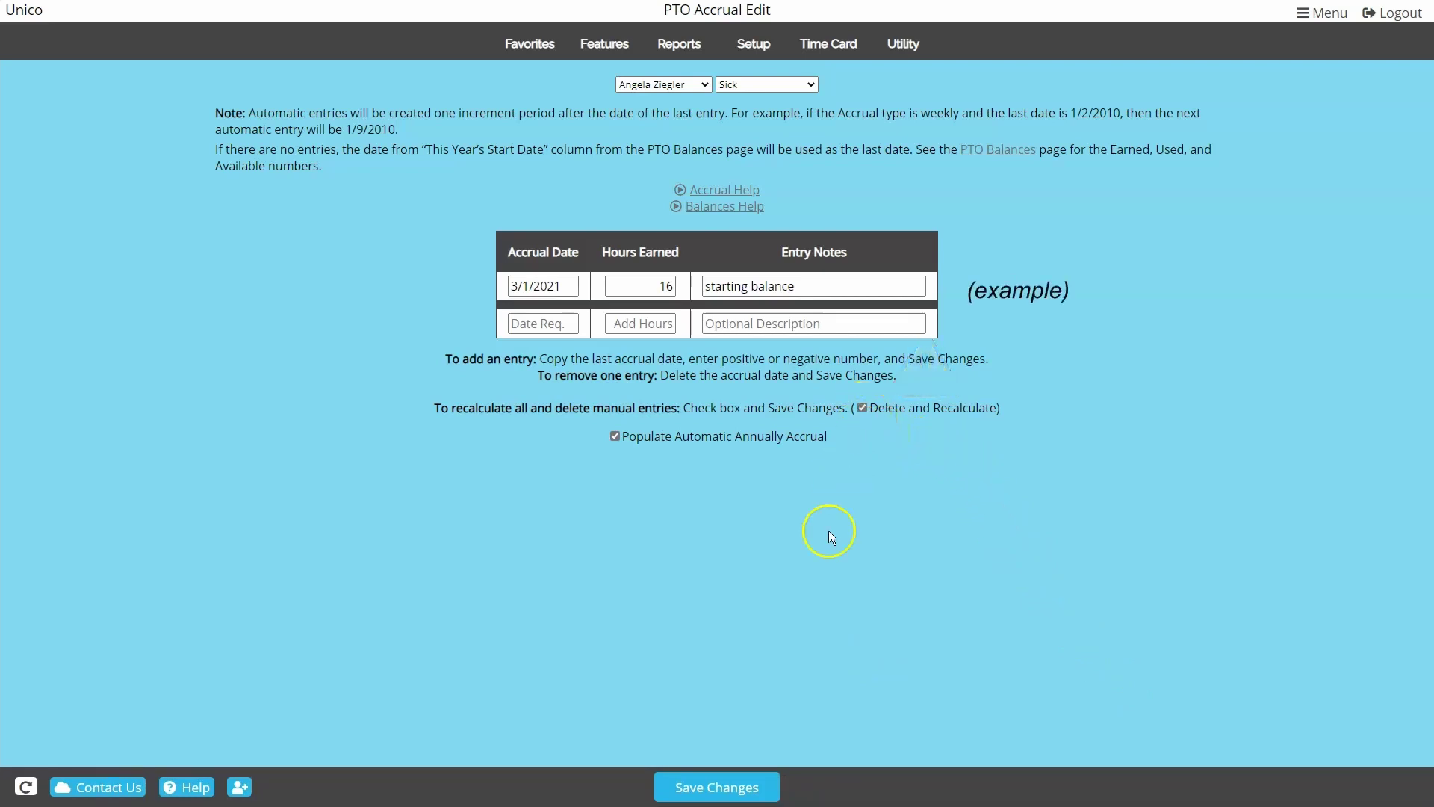
left_click(740, 784)
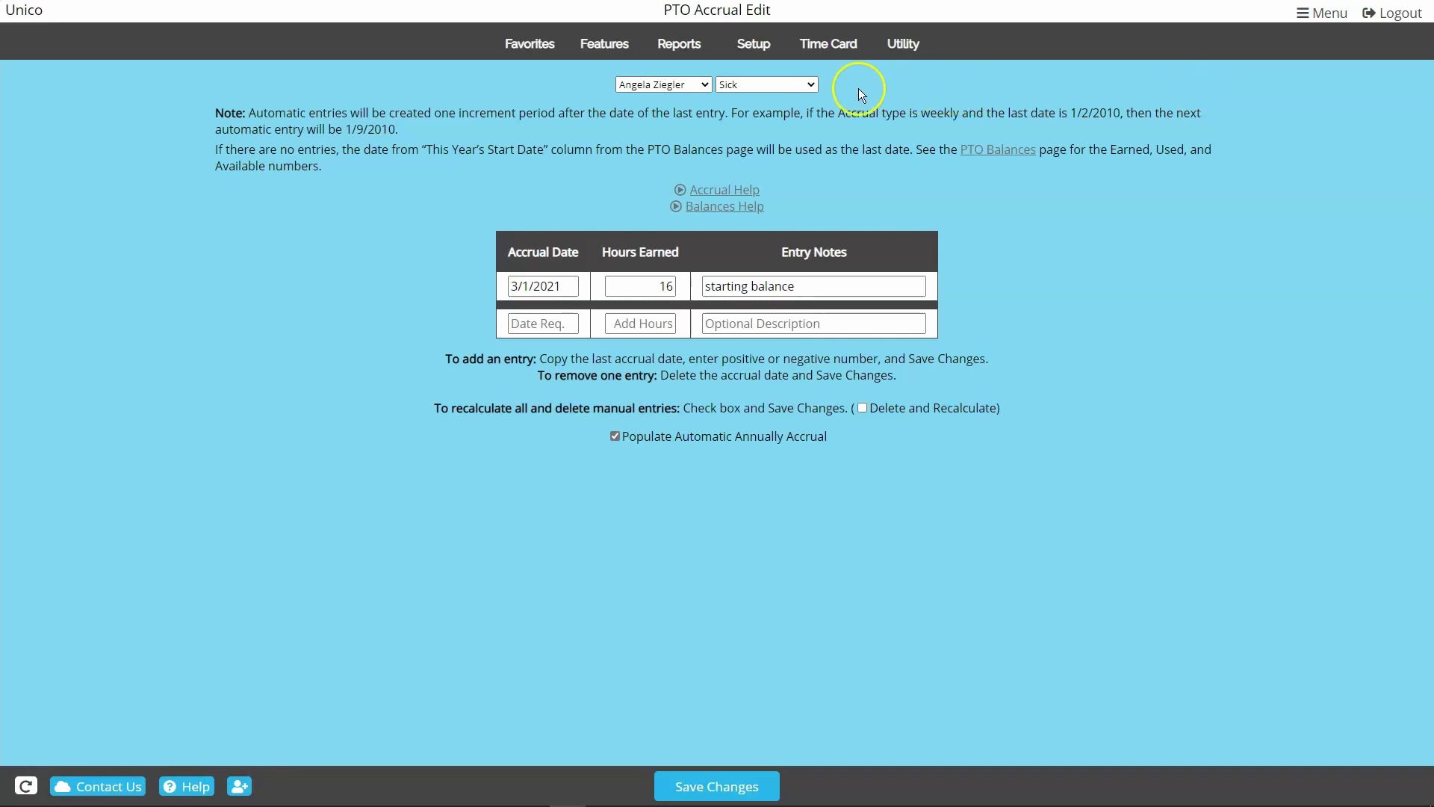
Switch the accrual editor to Vacation 1 year and save a 10-hour 4/1/2021 entry.
left_click(809, 85)
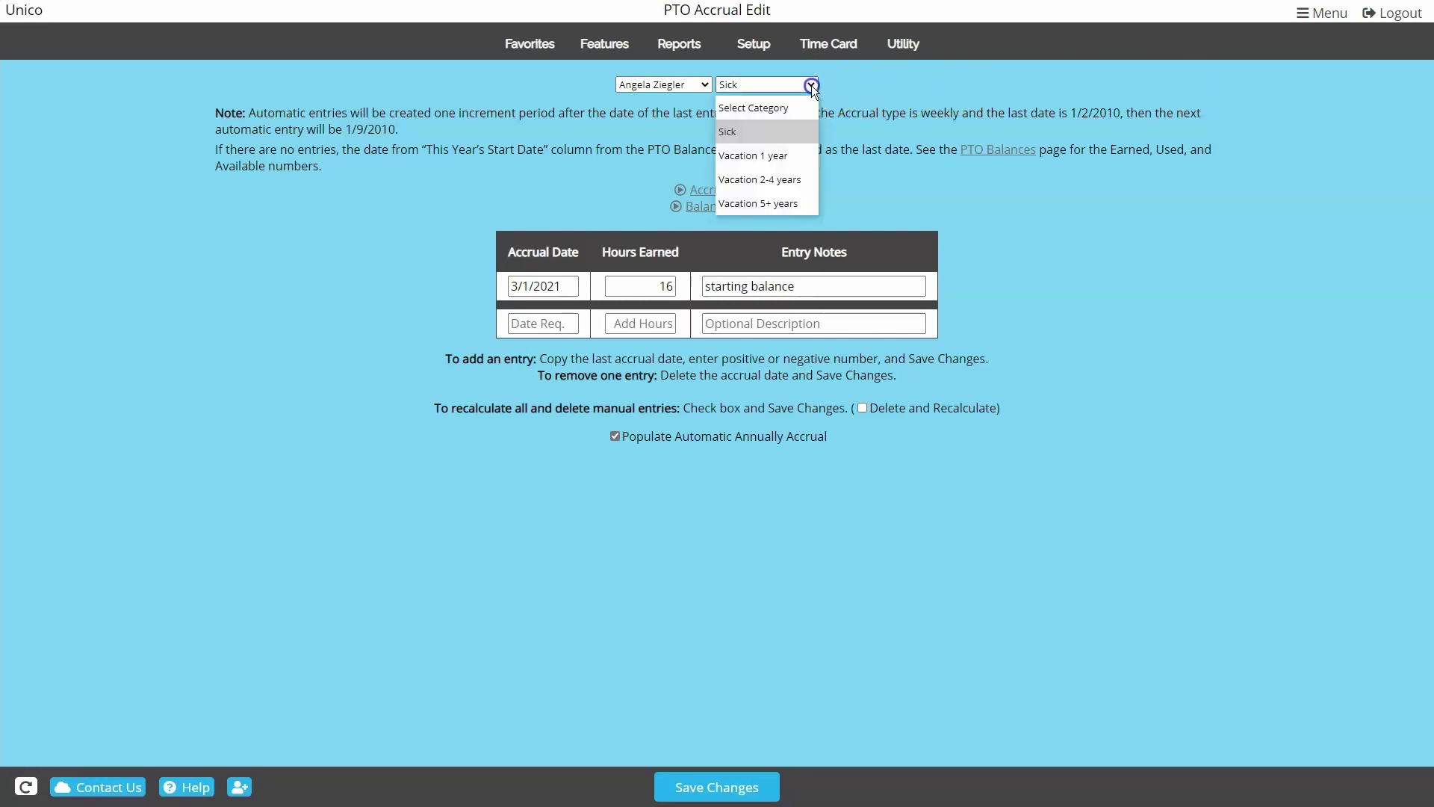
left_click(794, 155)
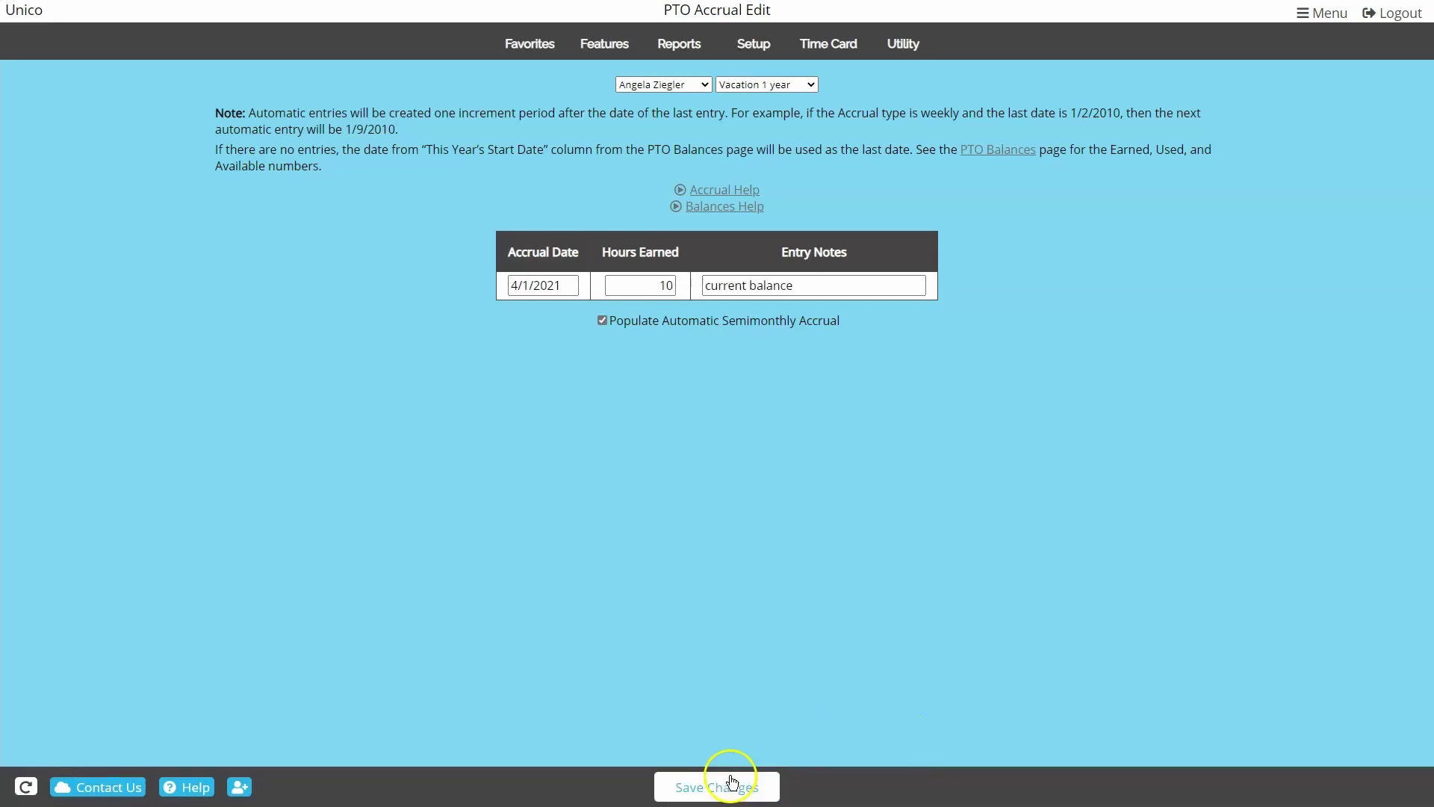
left_click(717, 787)
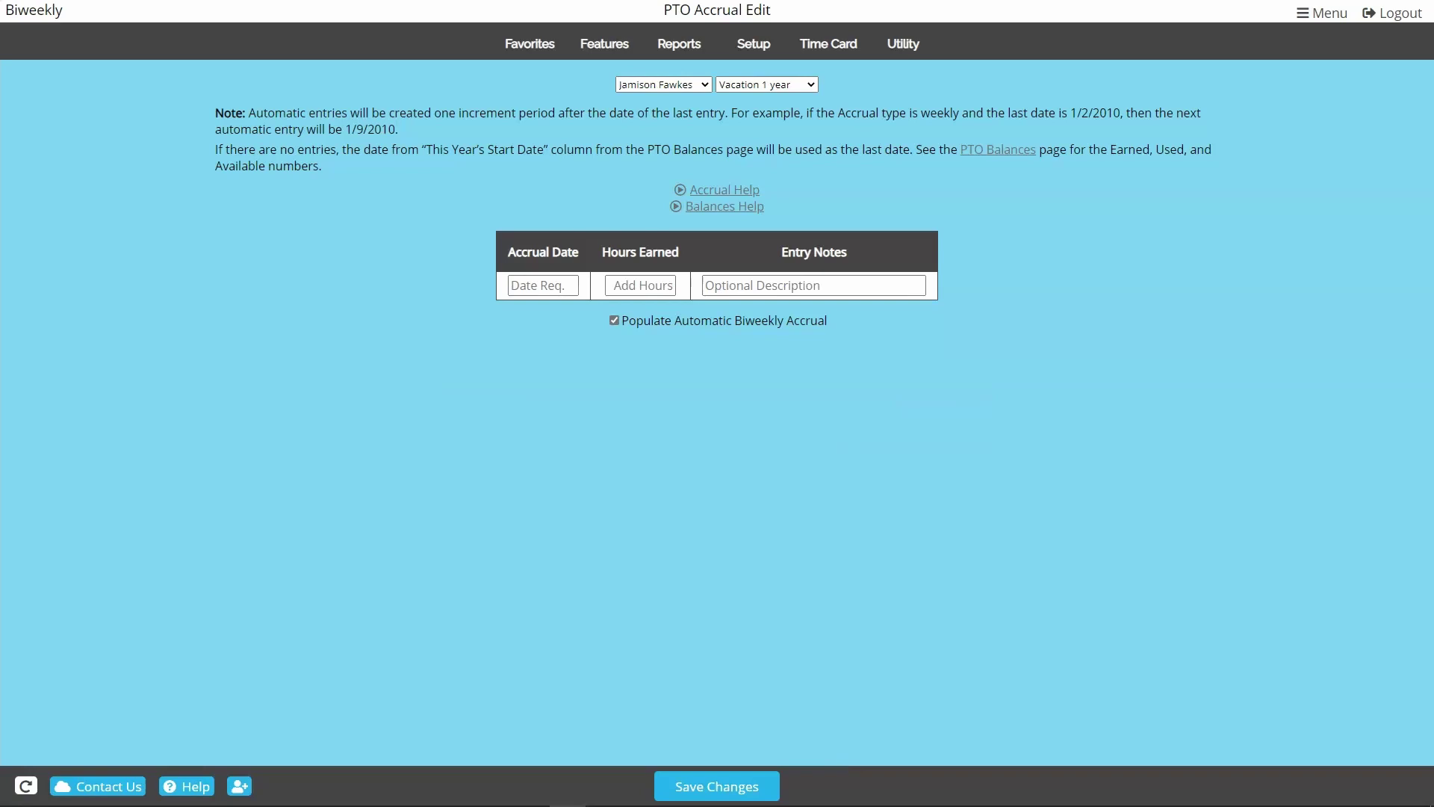
Save an 8-hour 'current balance' Vacation 1 year entry dated 4/4/2021.
left_click(706, 43)
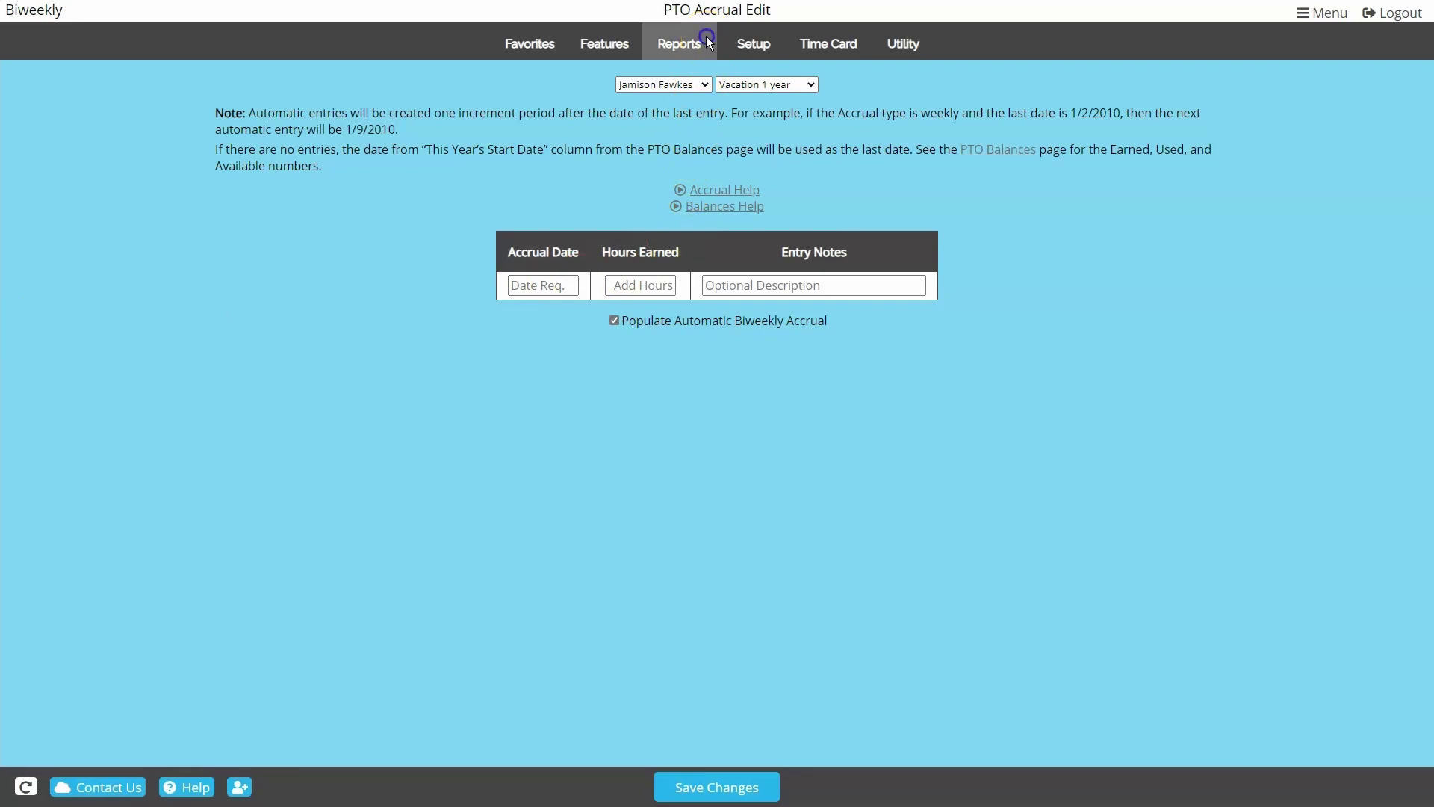
left_click(459, 105)
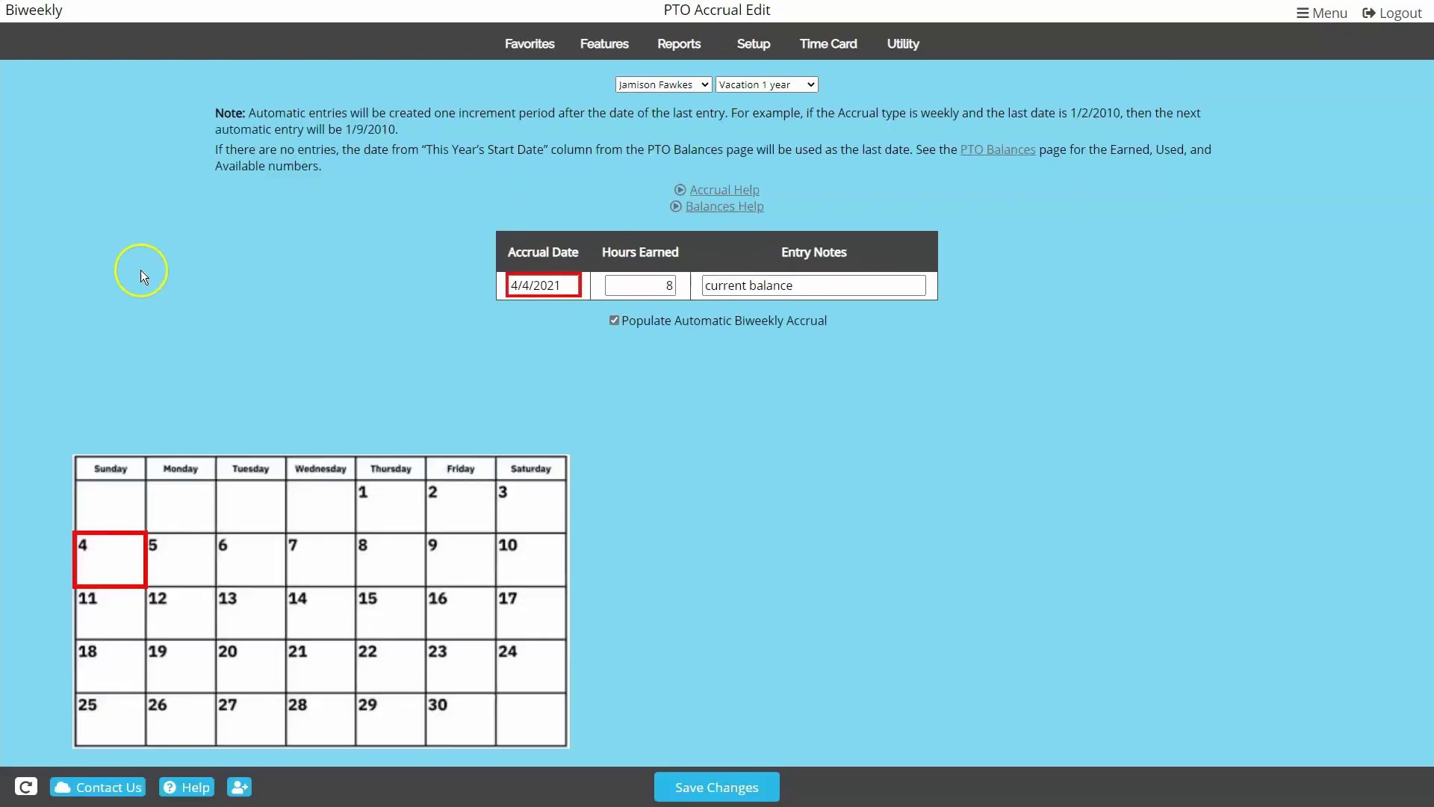
left_click(747, 784)
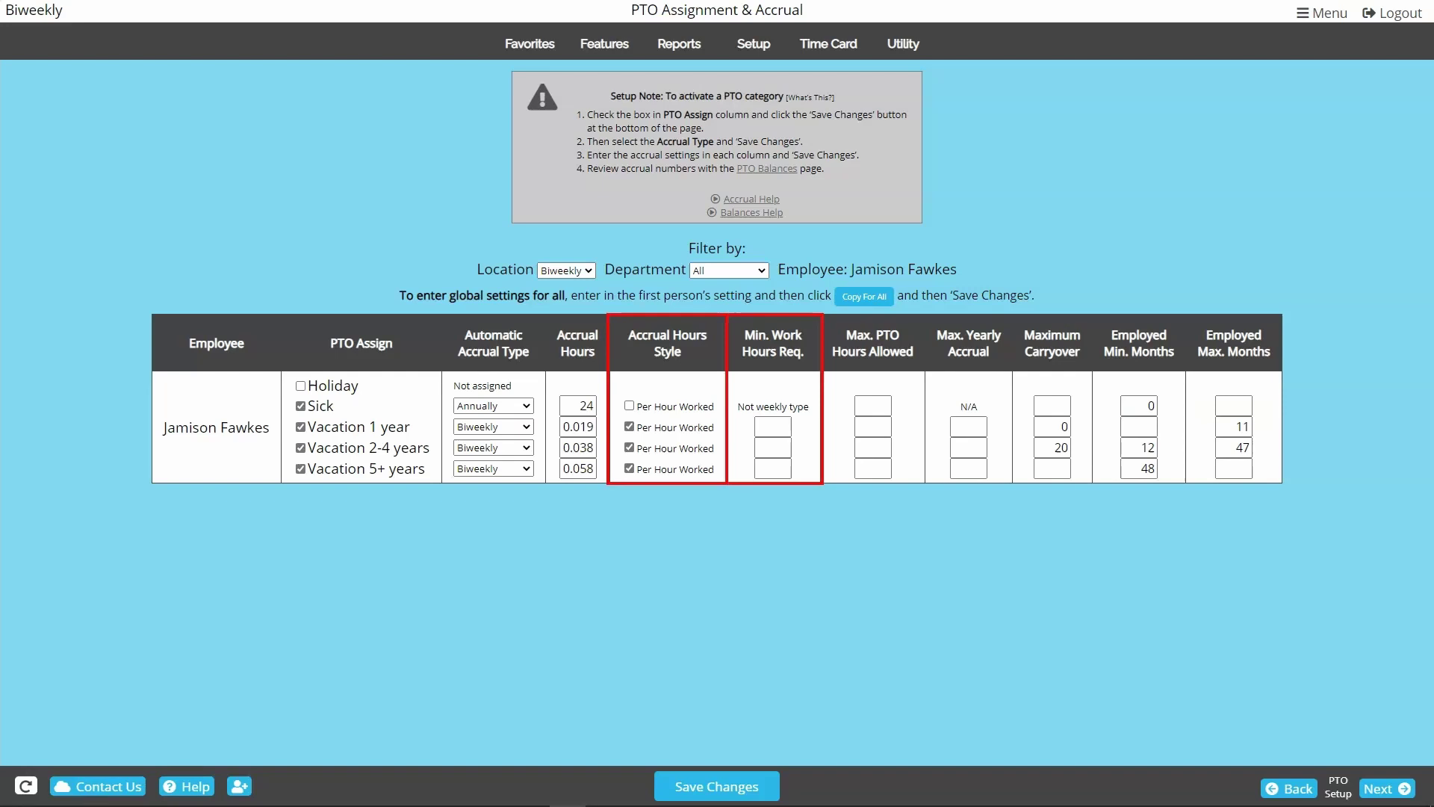
Open the biweekly employee's Vacation 1 year accruals showing the 3/7/2021 start and biweekly entries.
left_click(396, 142)
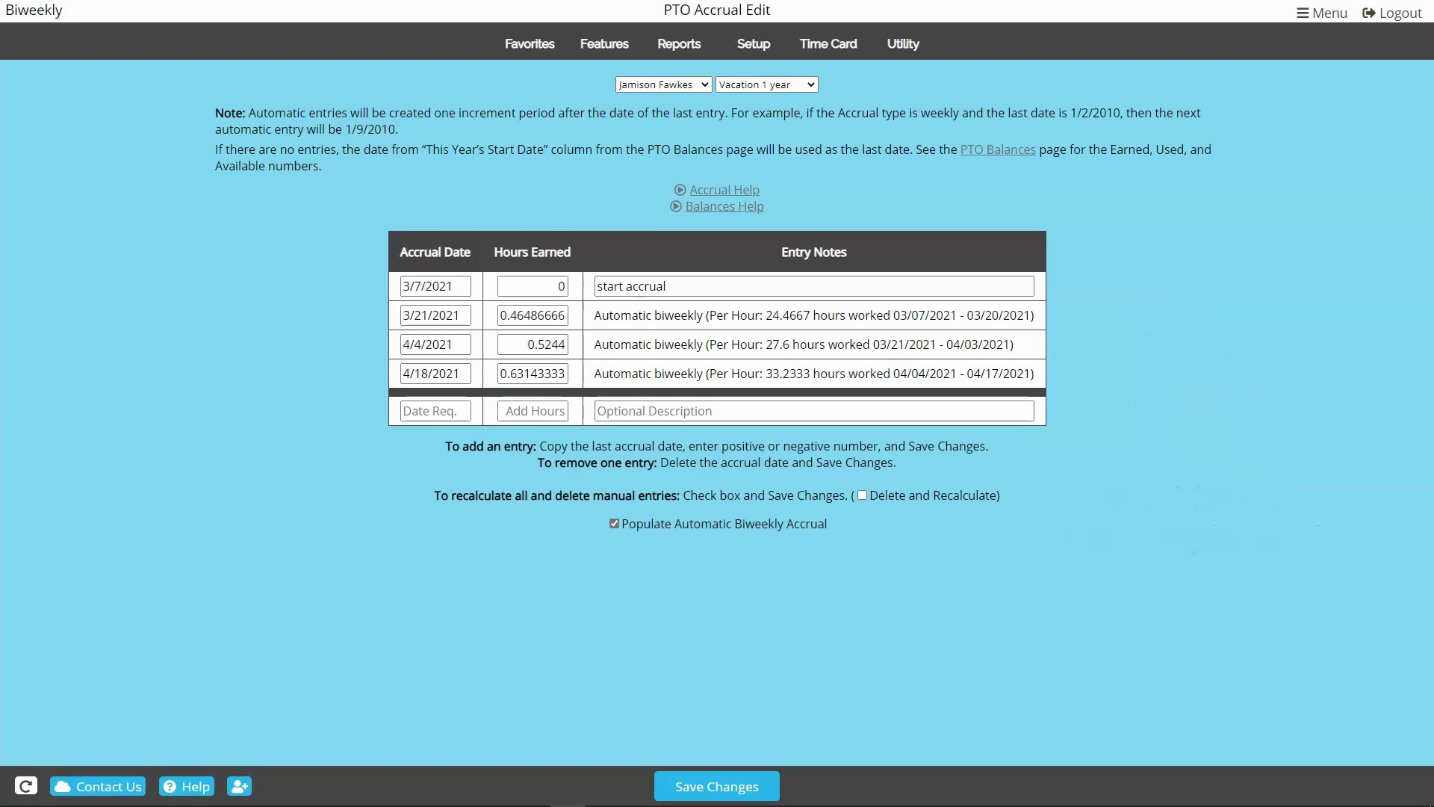
On the other employee's Vacation 1 year accruals, clear the automatic entry dates from 1/16/2021 through 4/16/2021.
key("Down")
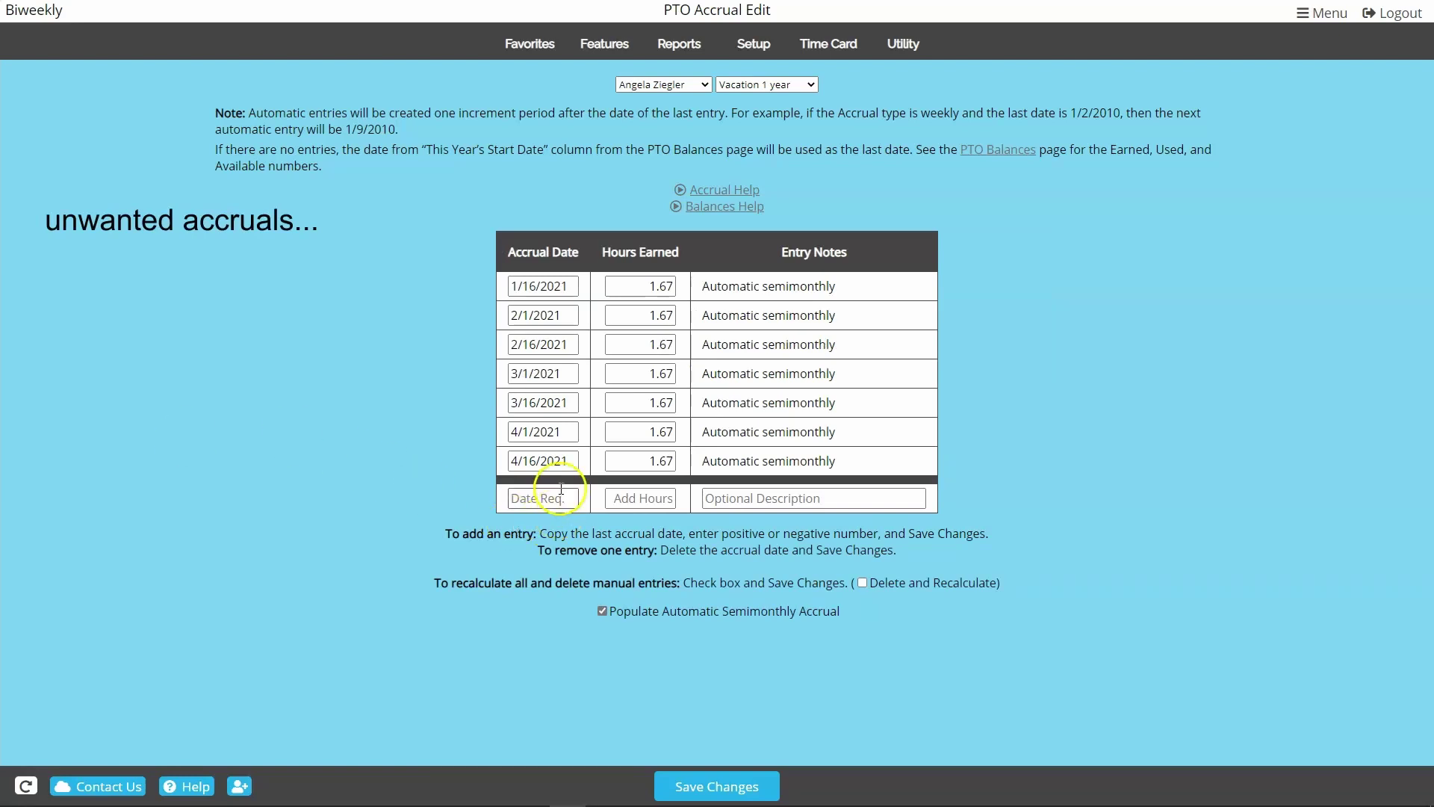
triple_click(561, 461)
key("BackSpace")
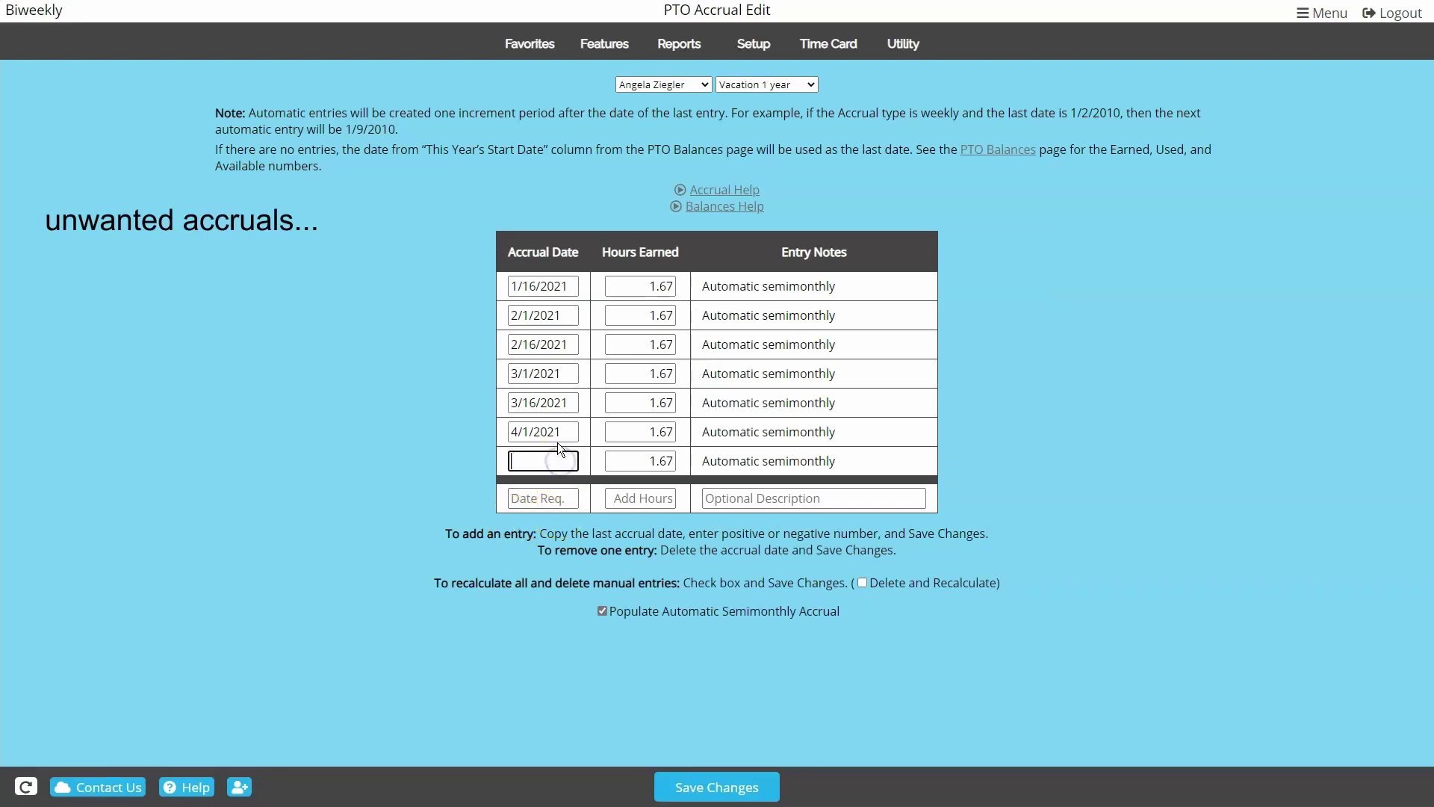
triple_click(551, 432)
key("ctrl+c")
key("BackSpace")
triple_click(551, 403)
key("BackSpace")
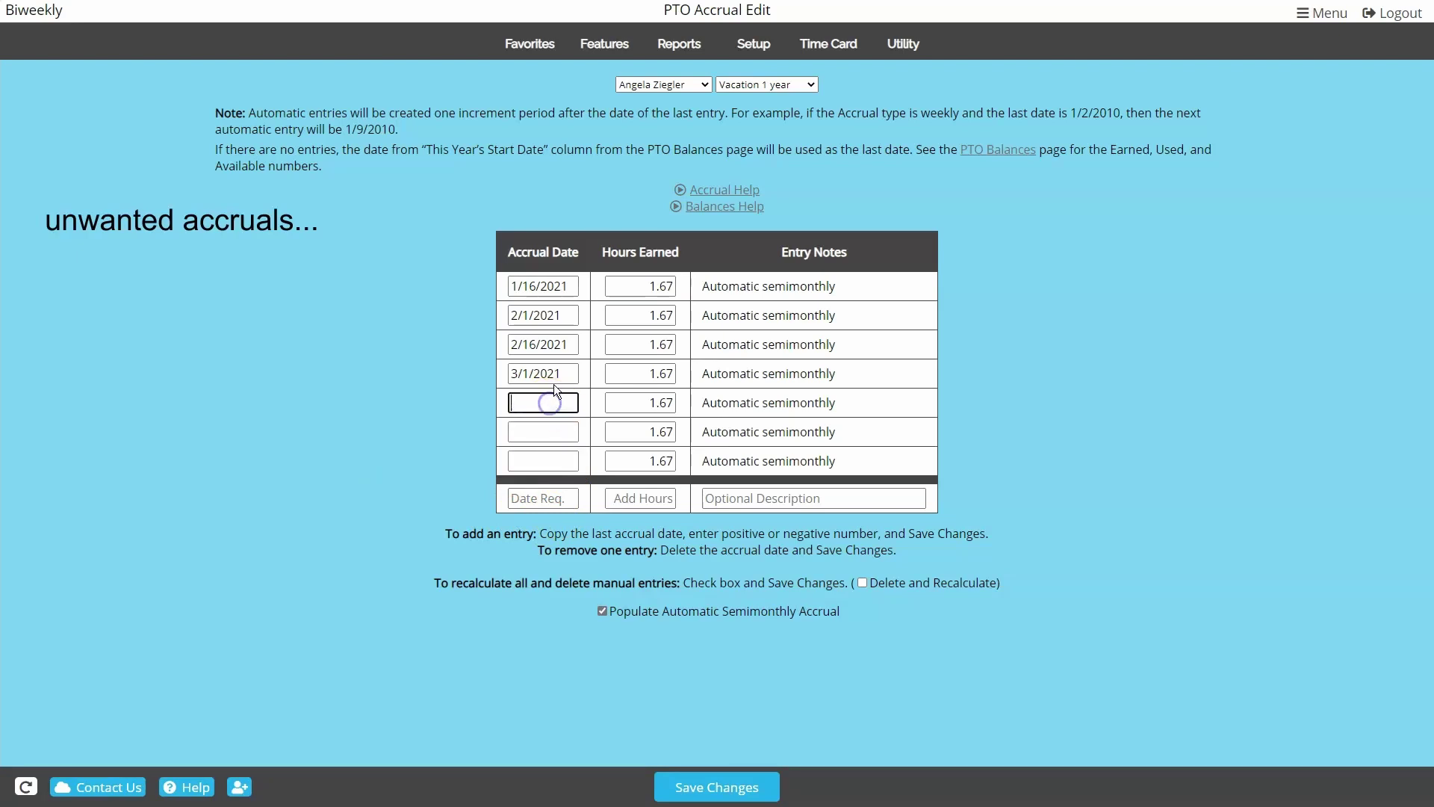
triple_click(553, 373)
key("BackSpace")
triple_click(555, 345)
key("BackSpace")
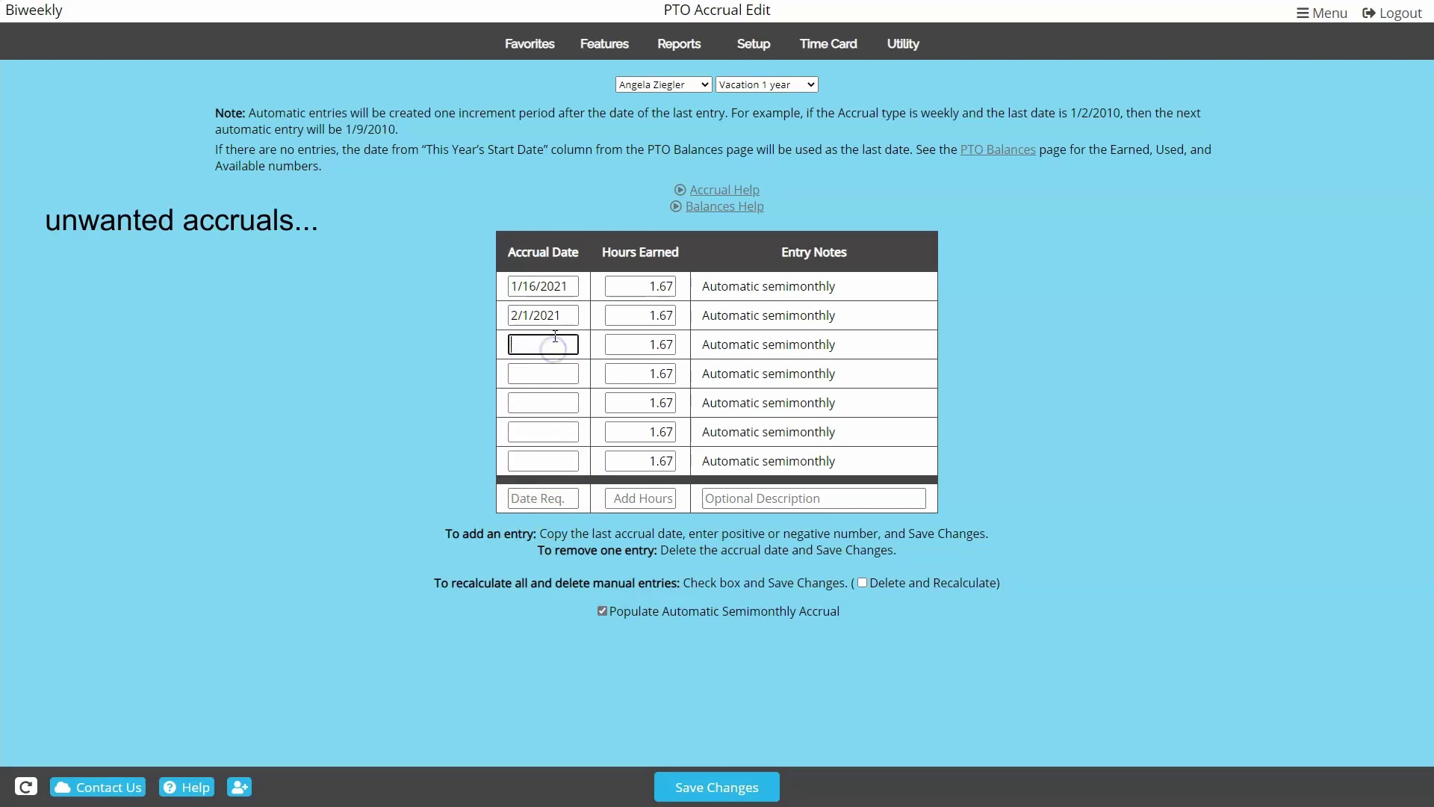
triple_click(551, 316)
key("BackSpace")
triple_click(555, 288)
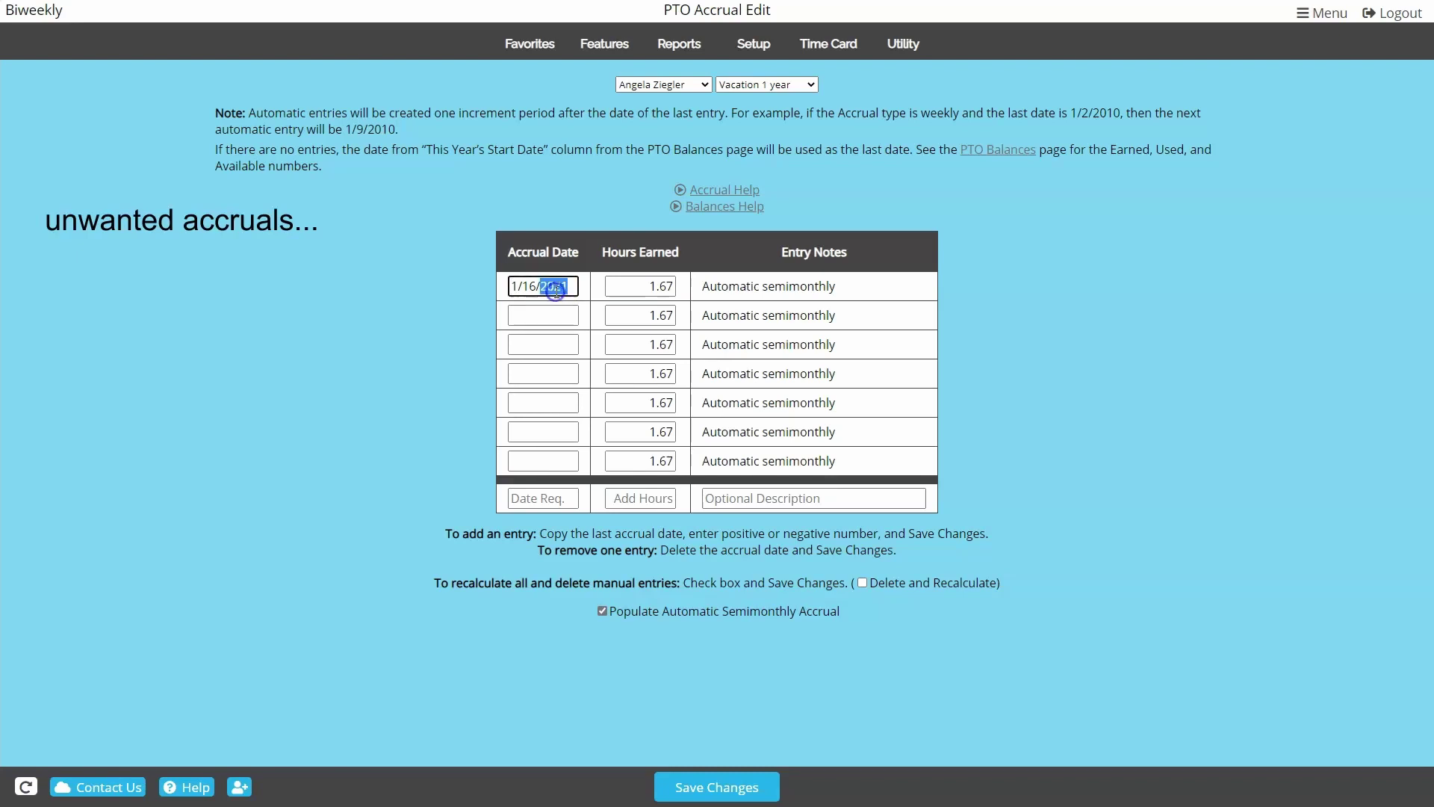
key("BackSpace")
Add and save a 10-hour 'starting balance' entry dated 4/1/2021.
left_click(533, 499)
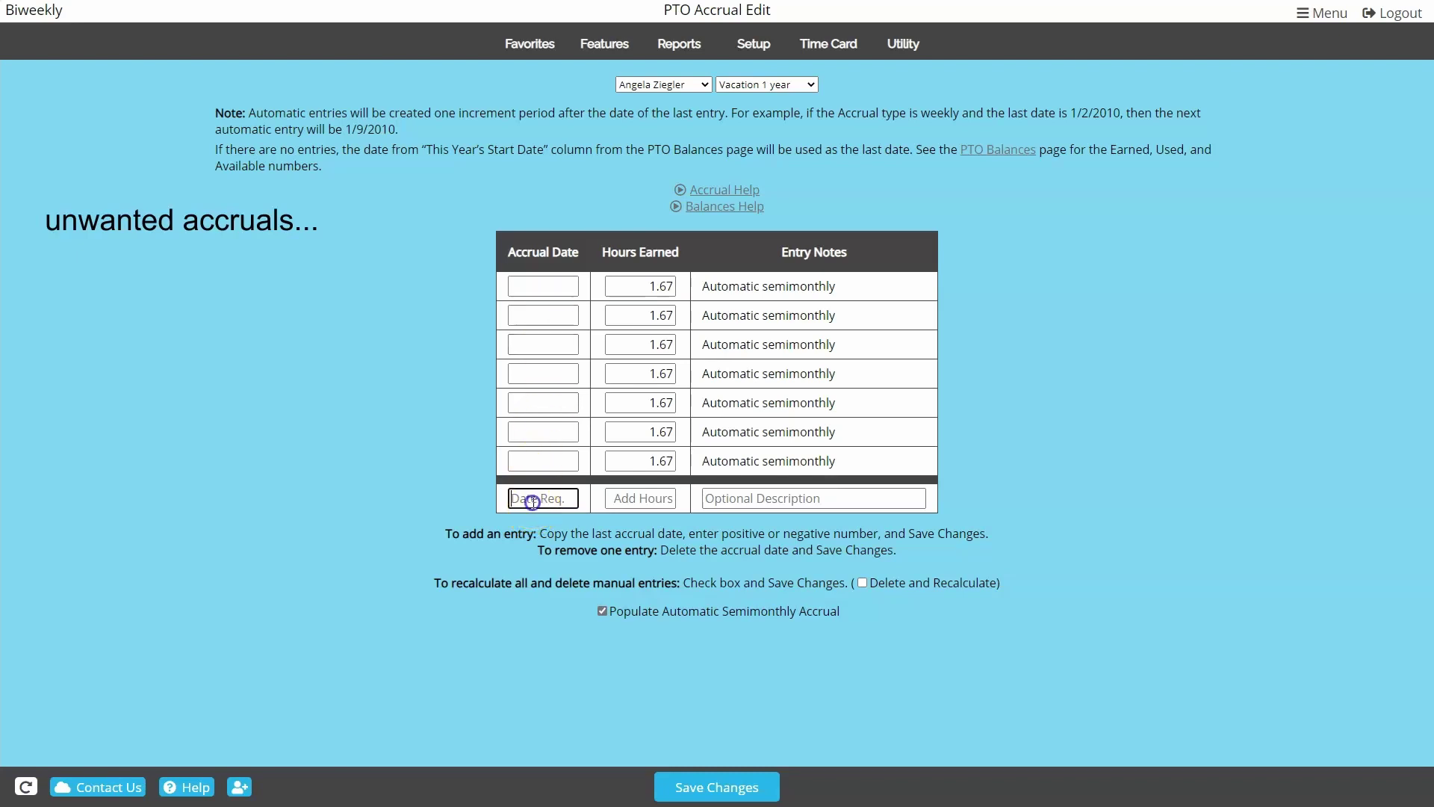
key("ctrl+v")
left_click(626, 499)
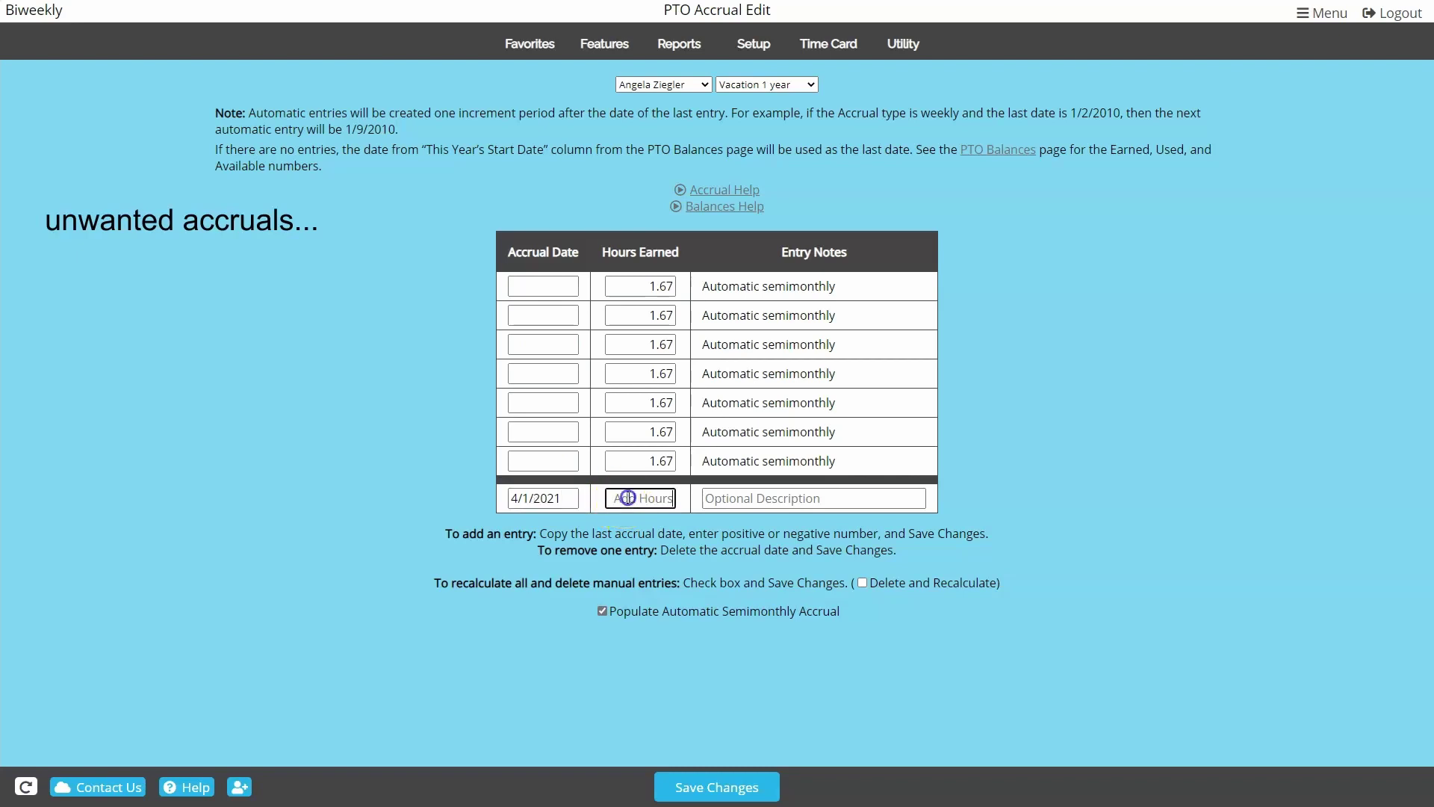
type("10")
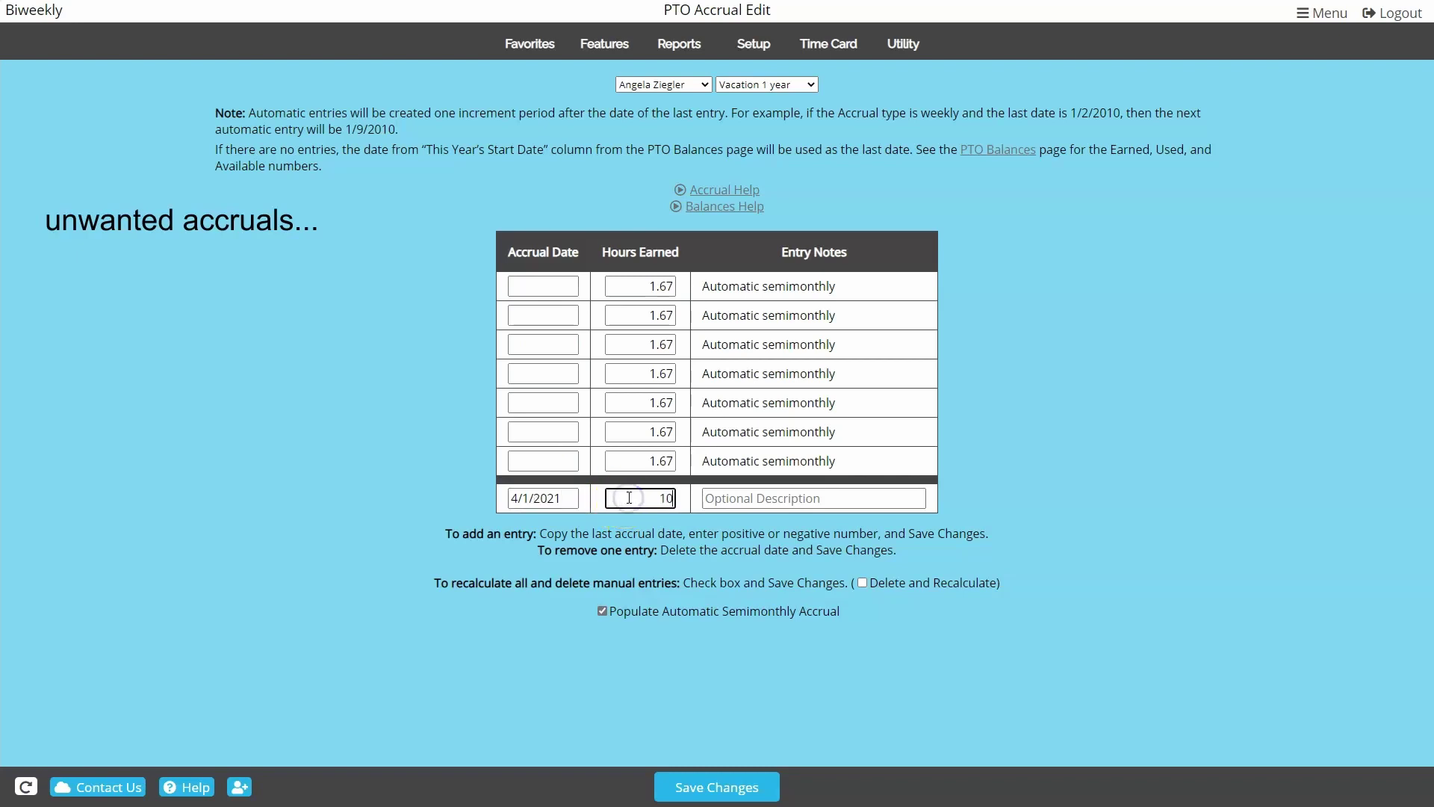
left_click(708, 498)
type("starting balance")
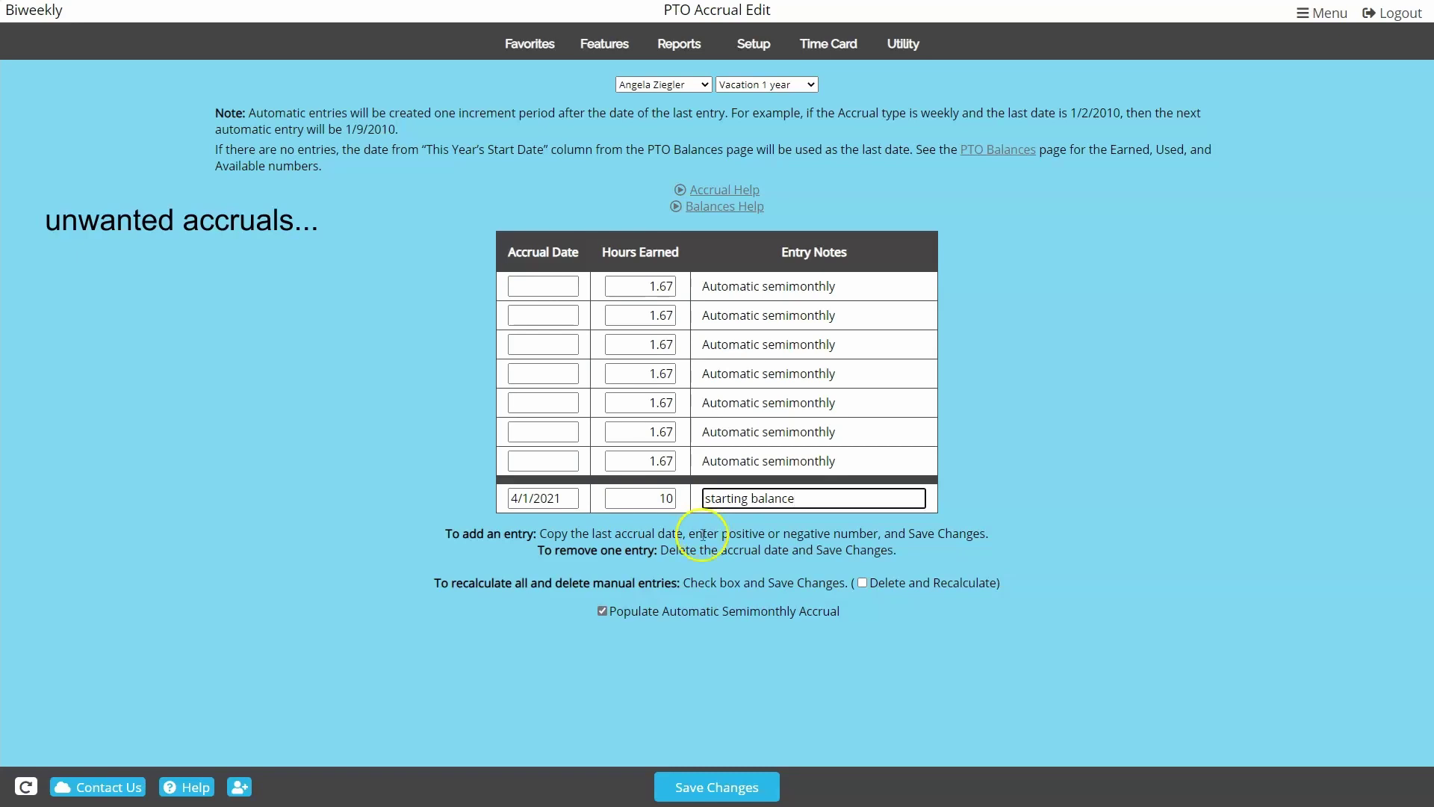
left_click(717, 781)
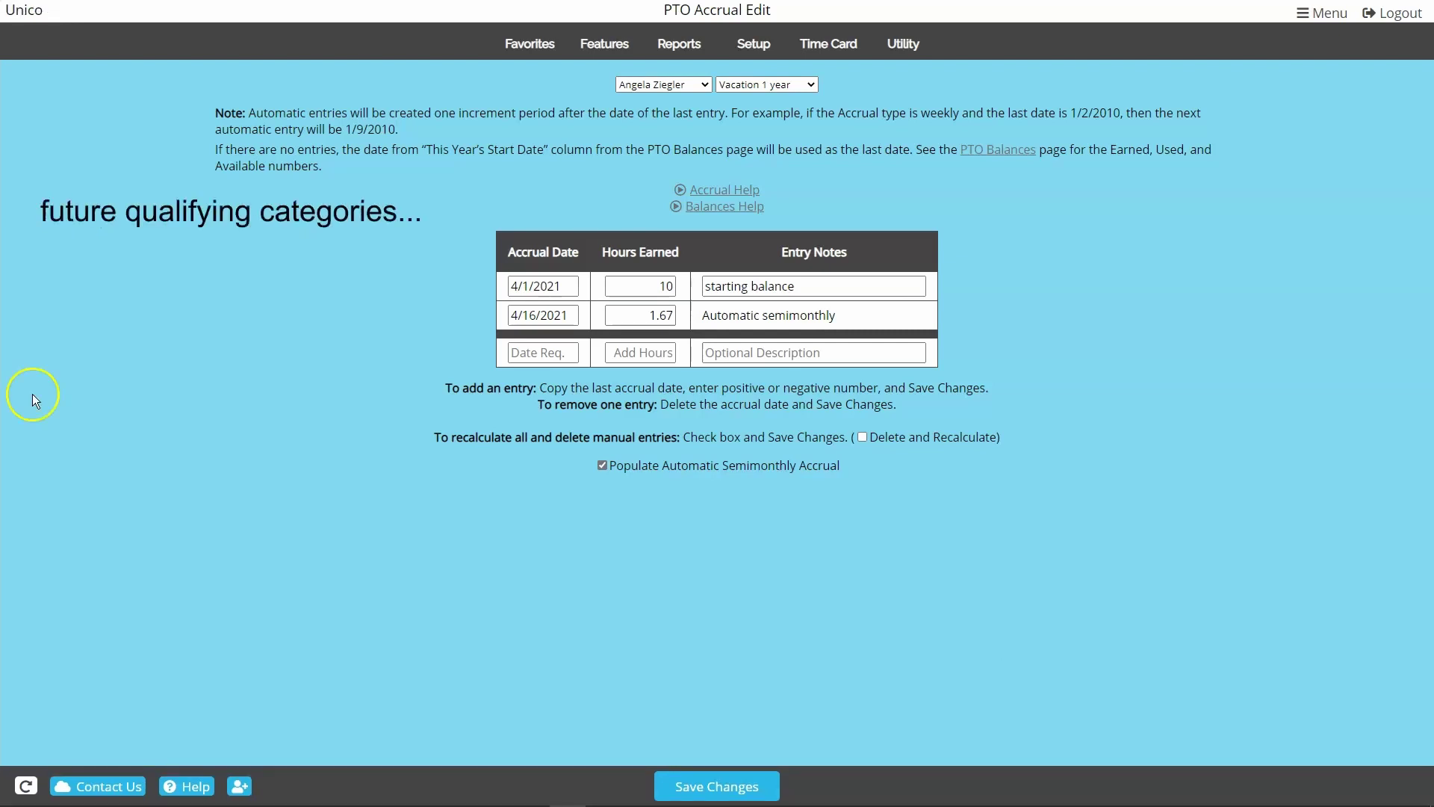
Save a 0-hour 'accrual schedule start' Vacation 2-4 years entry dated 4/16/2021.
left_click(809, 85)
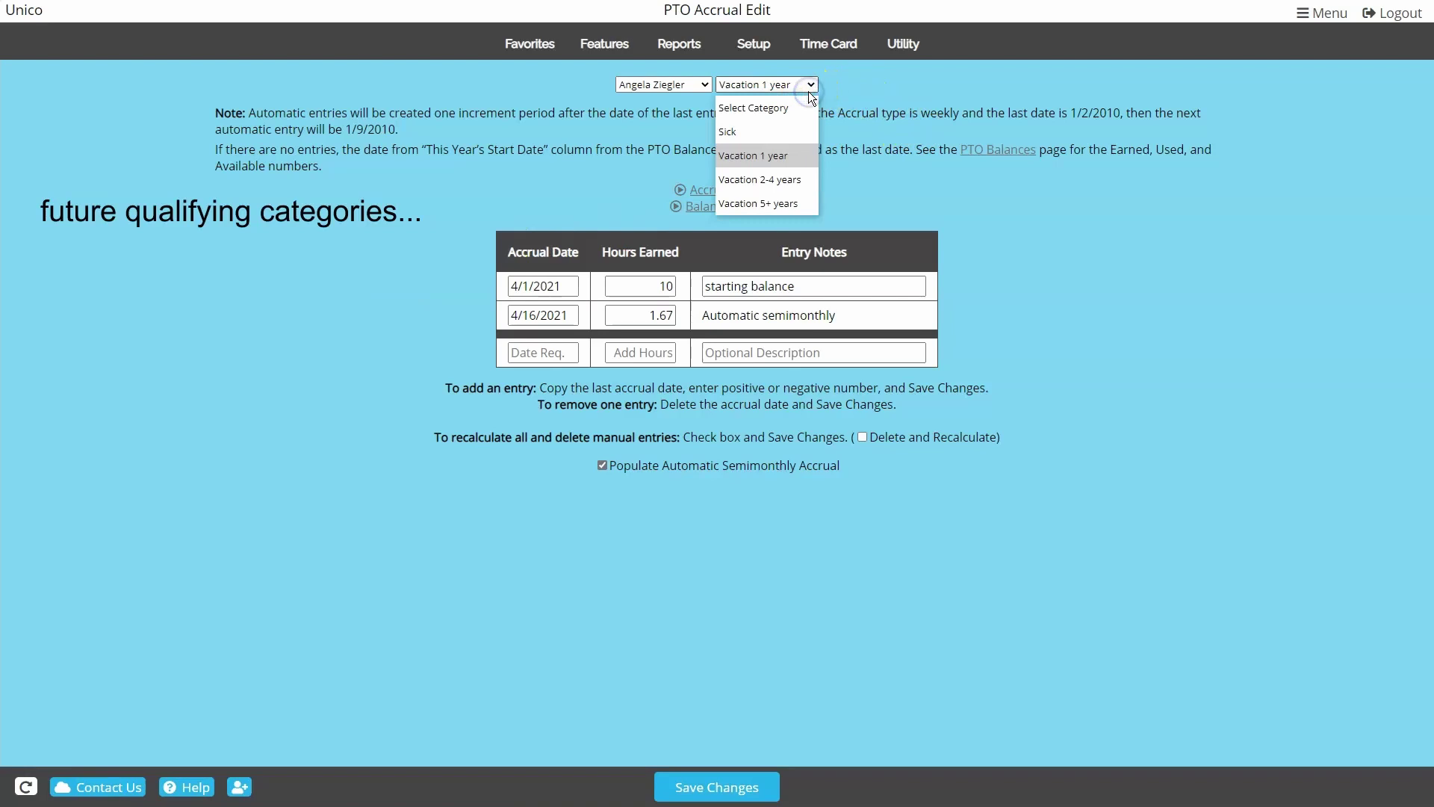
left_click(799, 182)
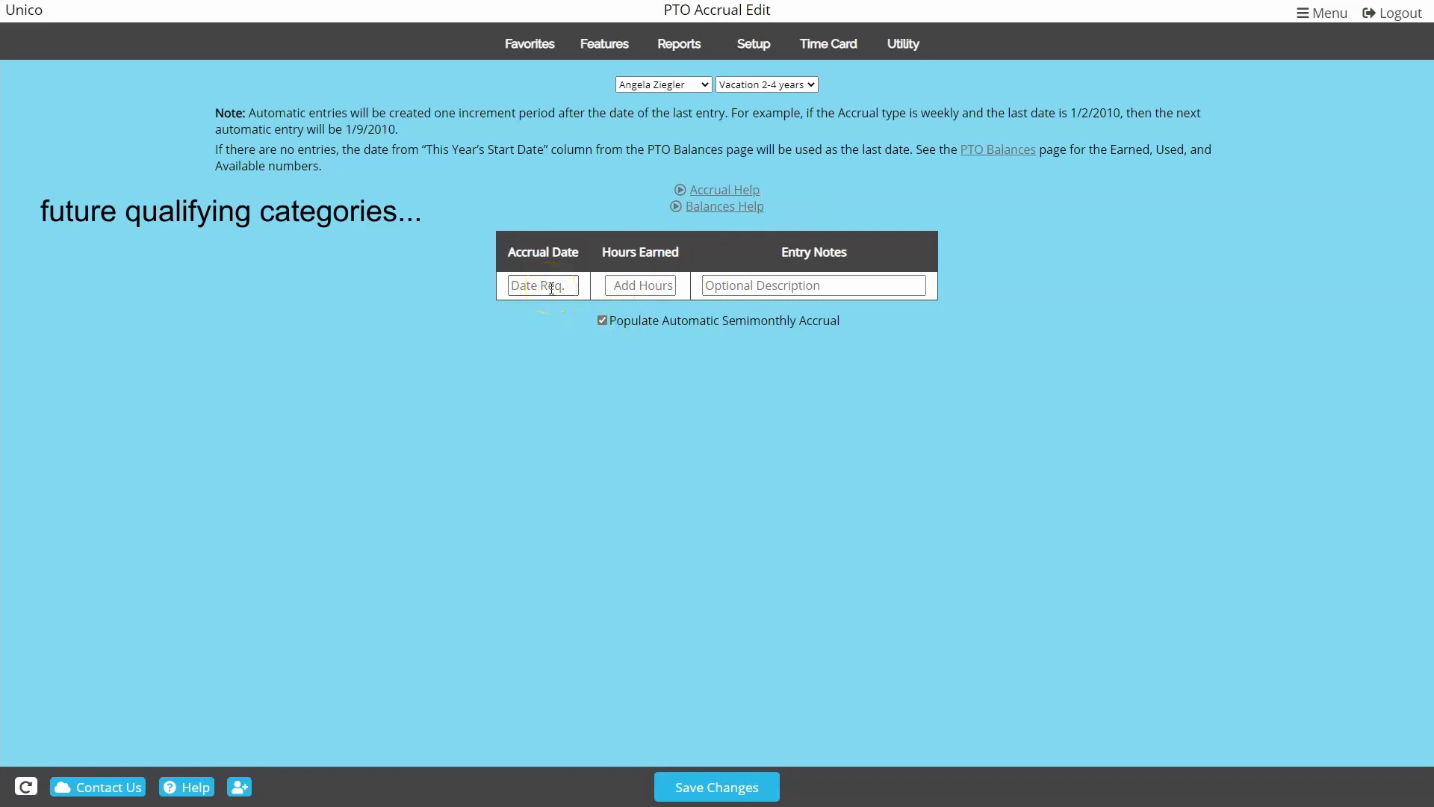
left_click(552, 288)
type("4/16/2021")
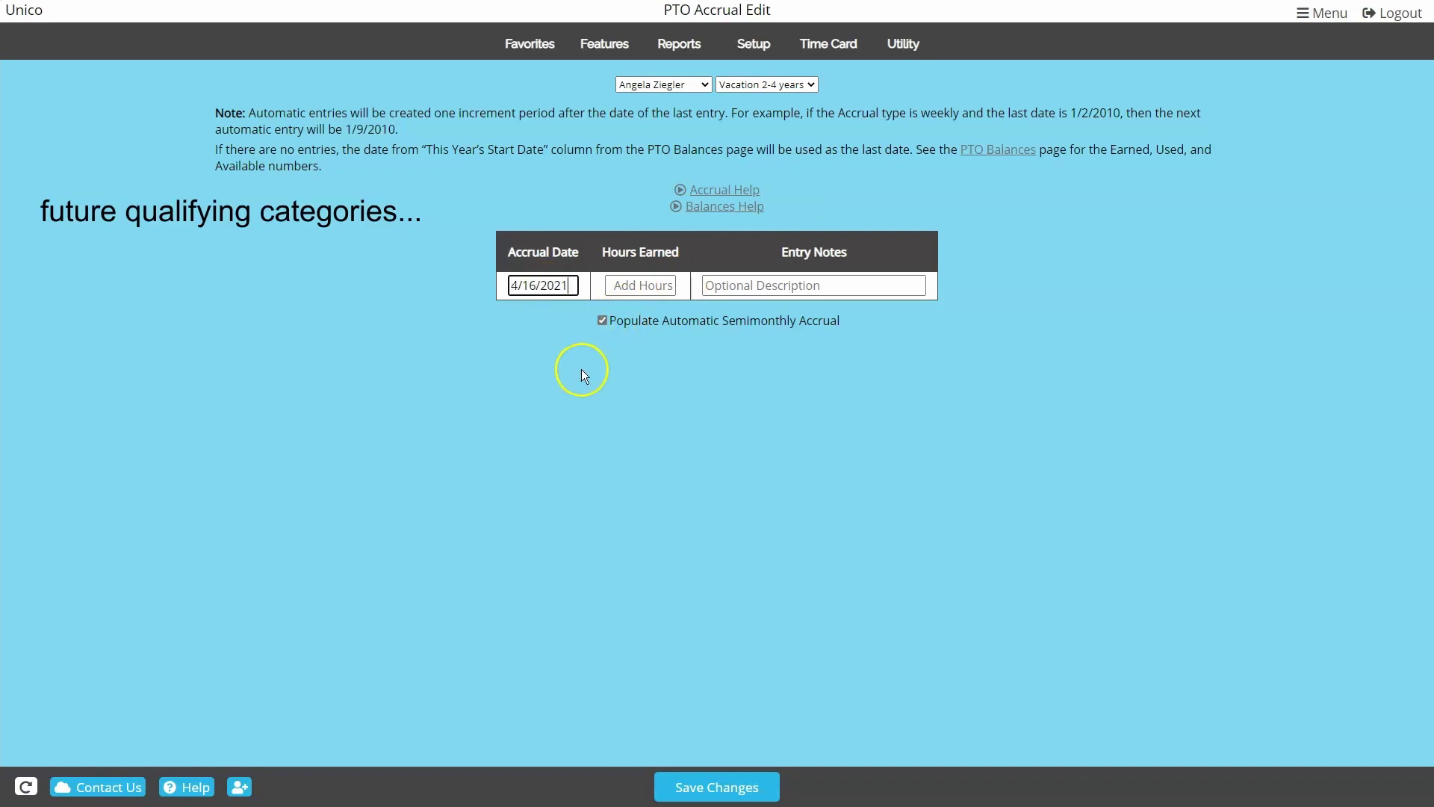
left_click(635, 285)
type("0")
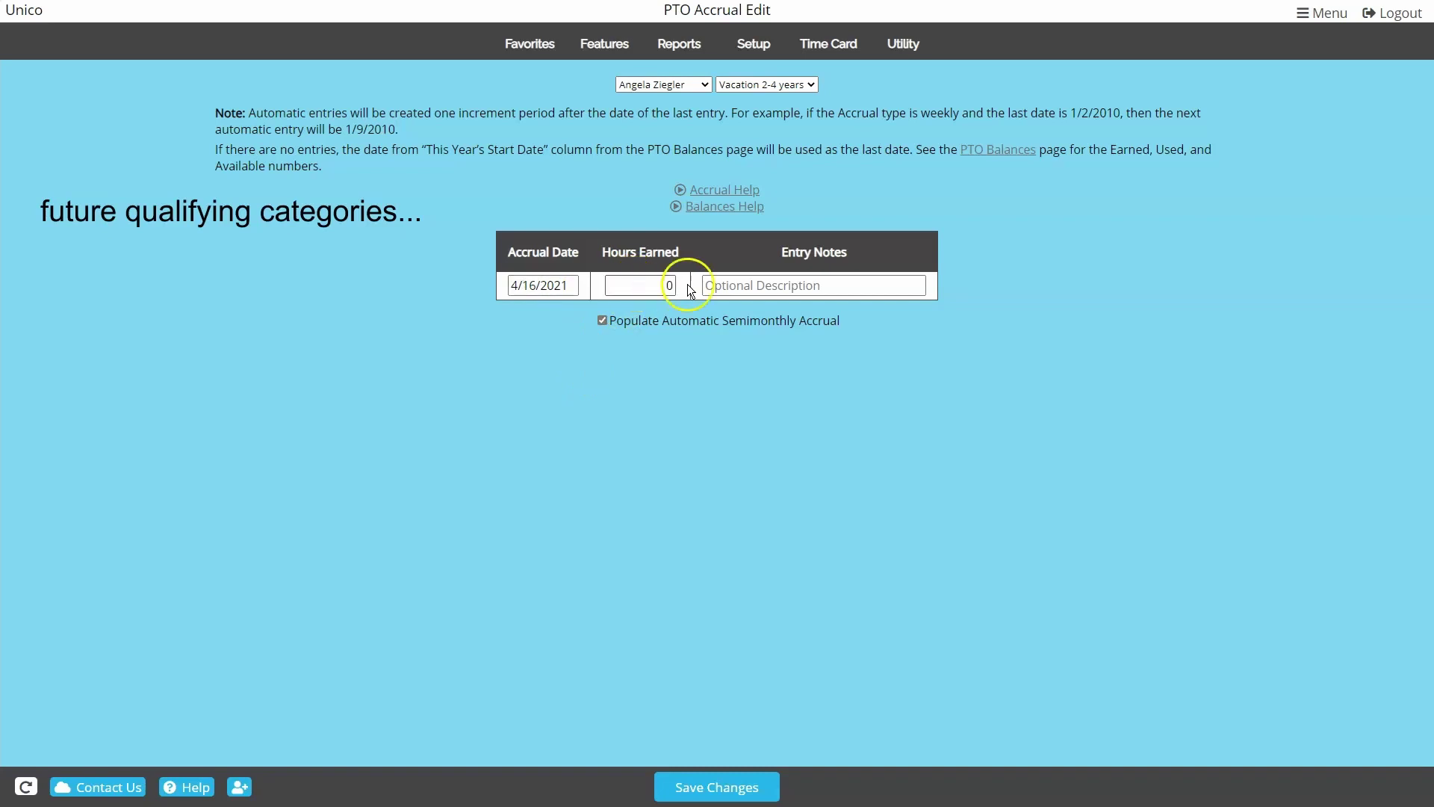
left_click(721, 285)
type("accrual schedule start")
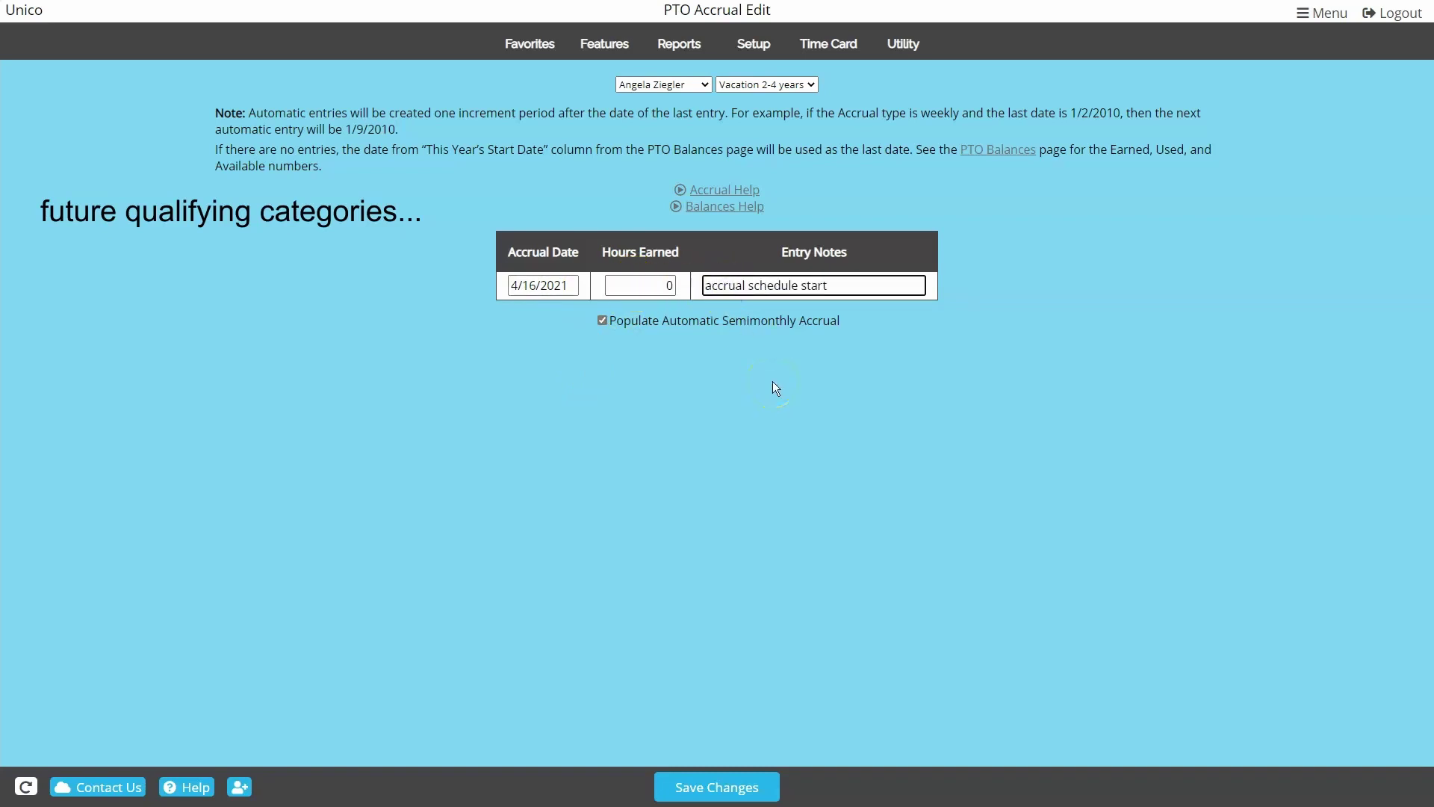
left_click(753, 783)
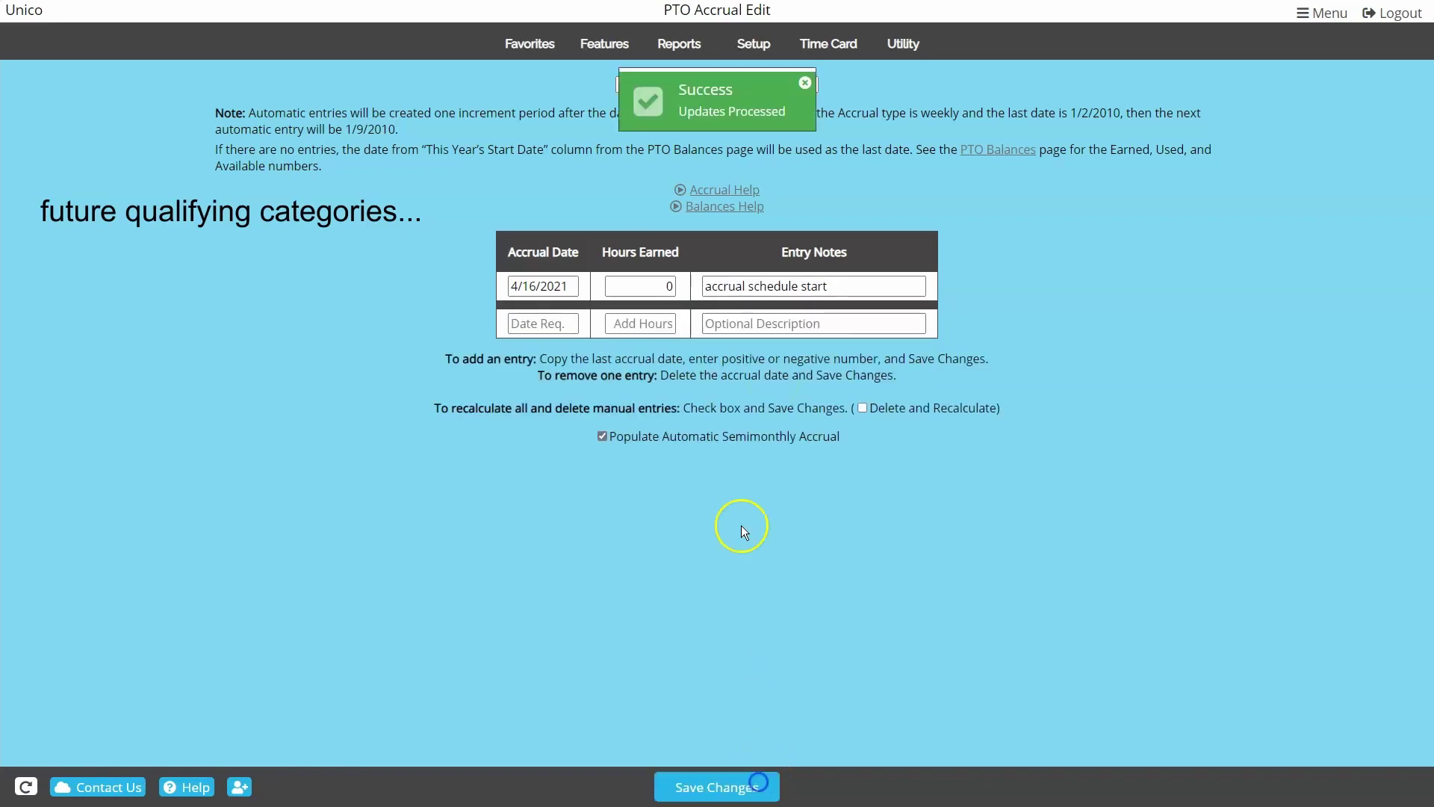
Switch the accrual editor to the Vacation 5+ years category.
left_click(805, 83)
left_click(808, 84)
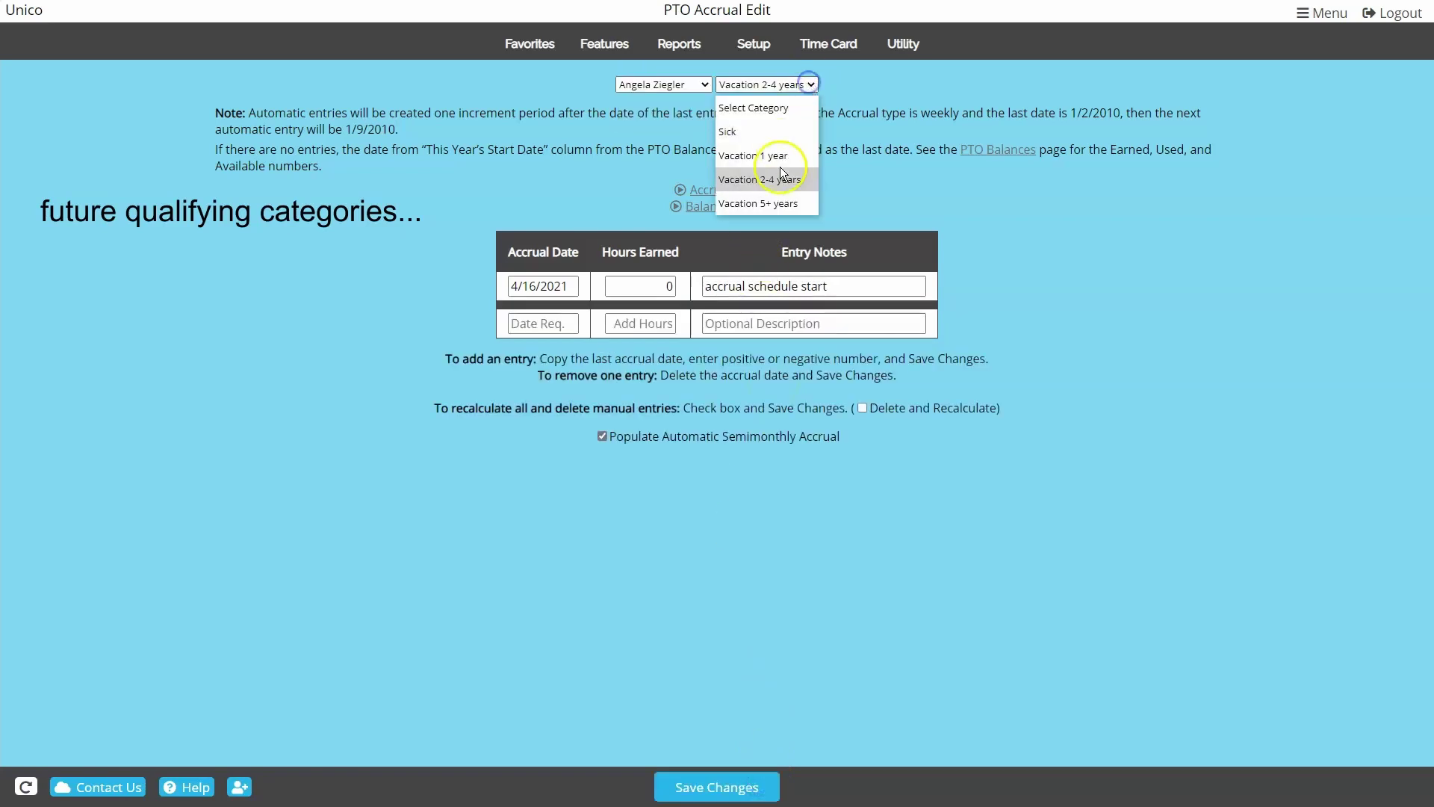
left_click(781, 173)
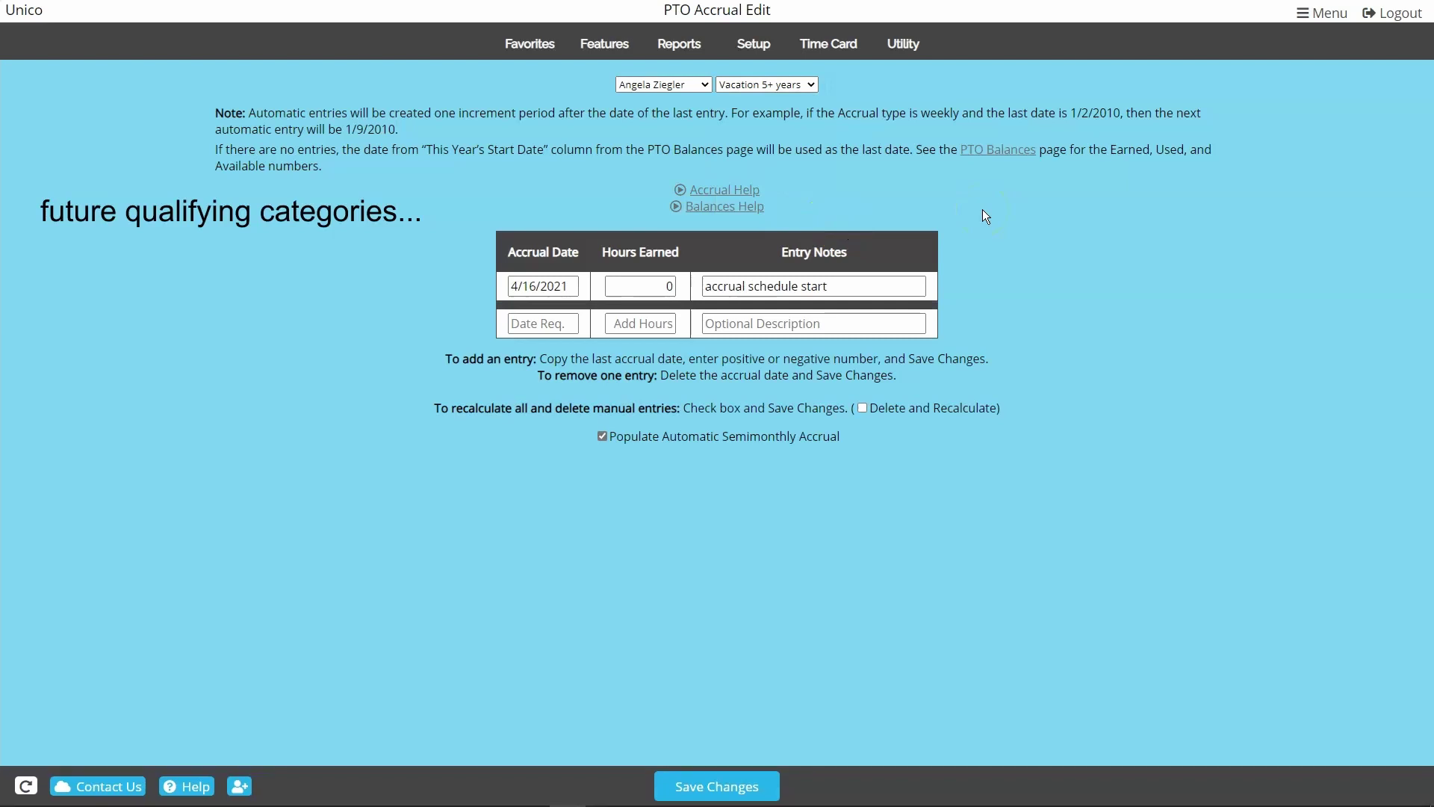
Return to PTO Balances and set the Employee filter to All.
left_click(1002, 156)
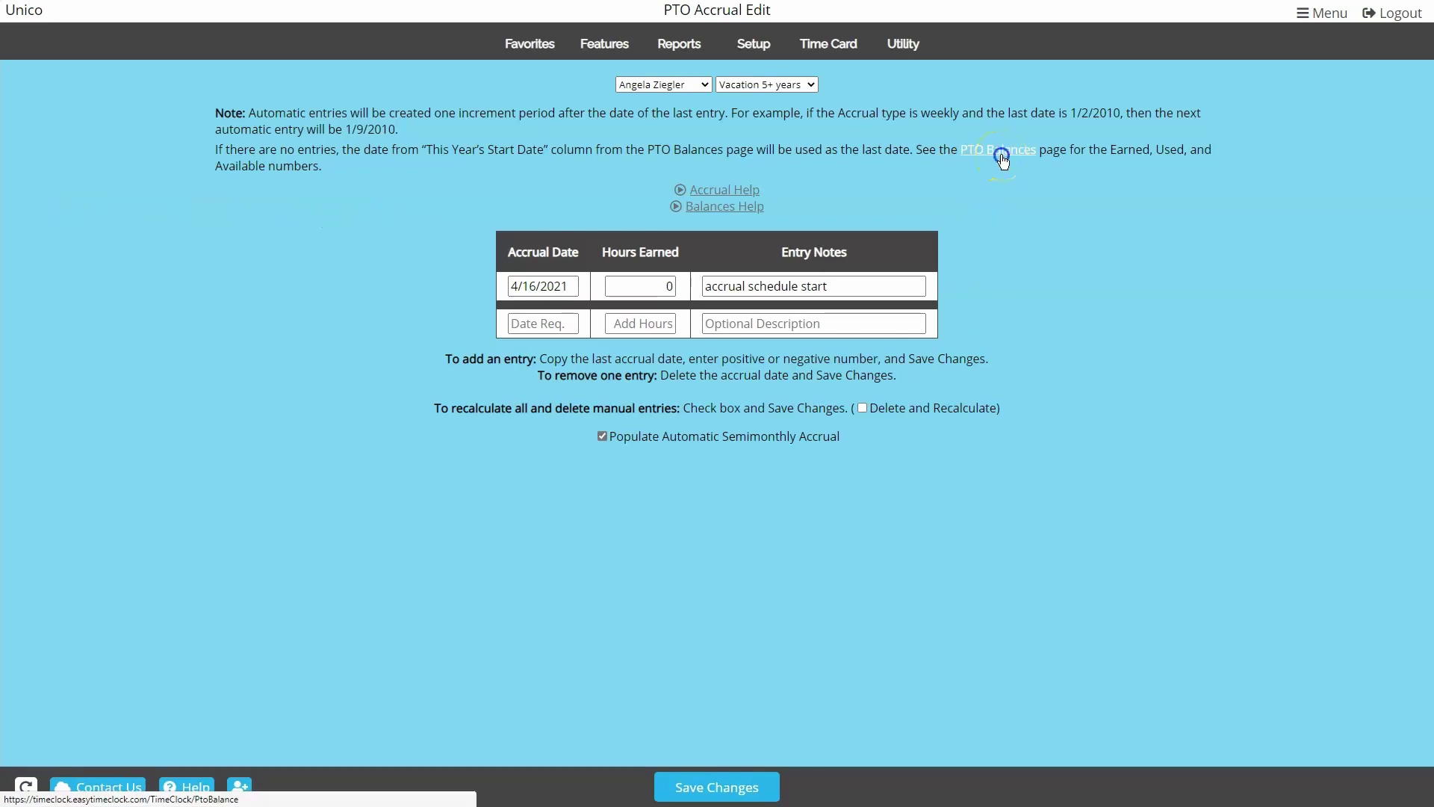
left_click(797, 202)
left_click(798, 229)
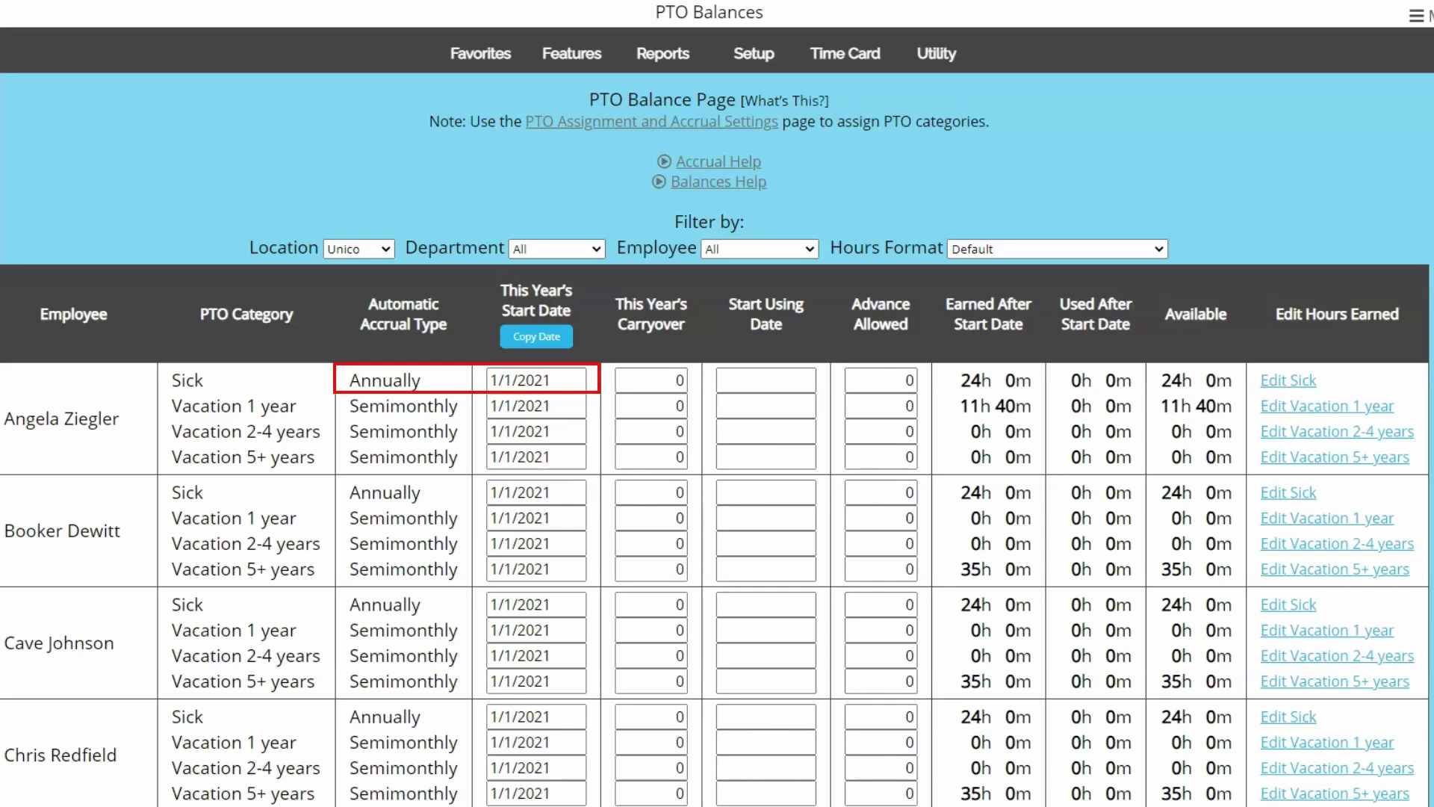
type("10/15/2020")
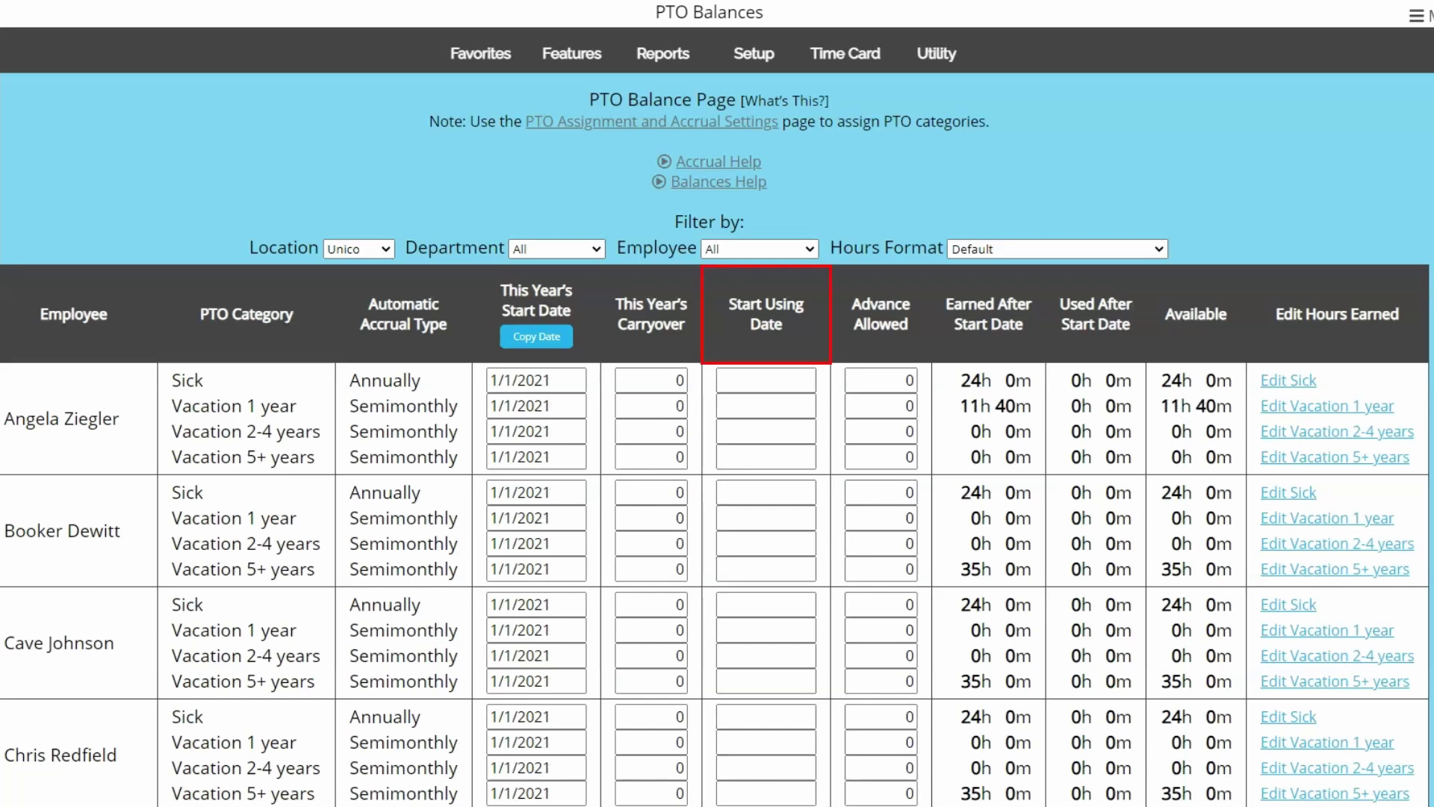
Set the first employee's Sick Advance Allowed to 2 hours.
type("6/1/2021")
left_click(908, 381)
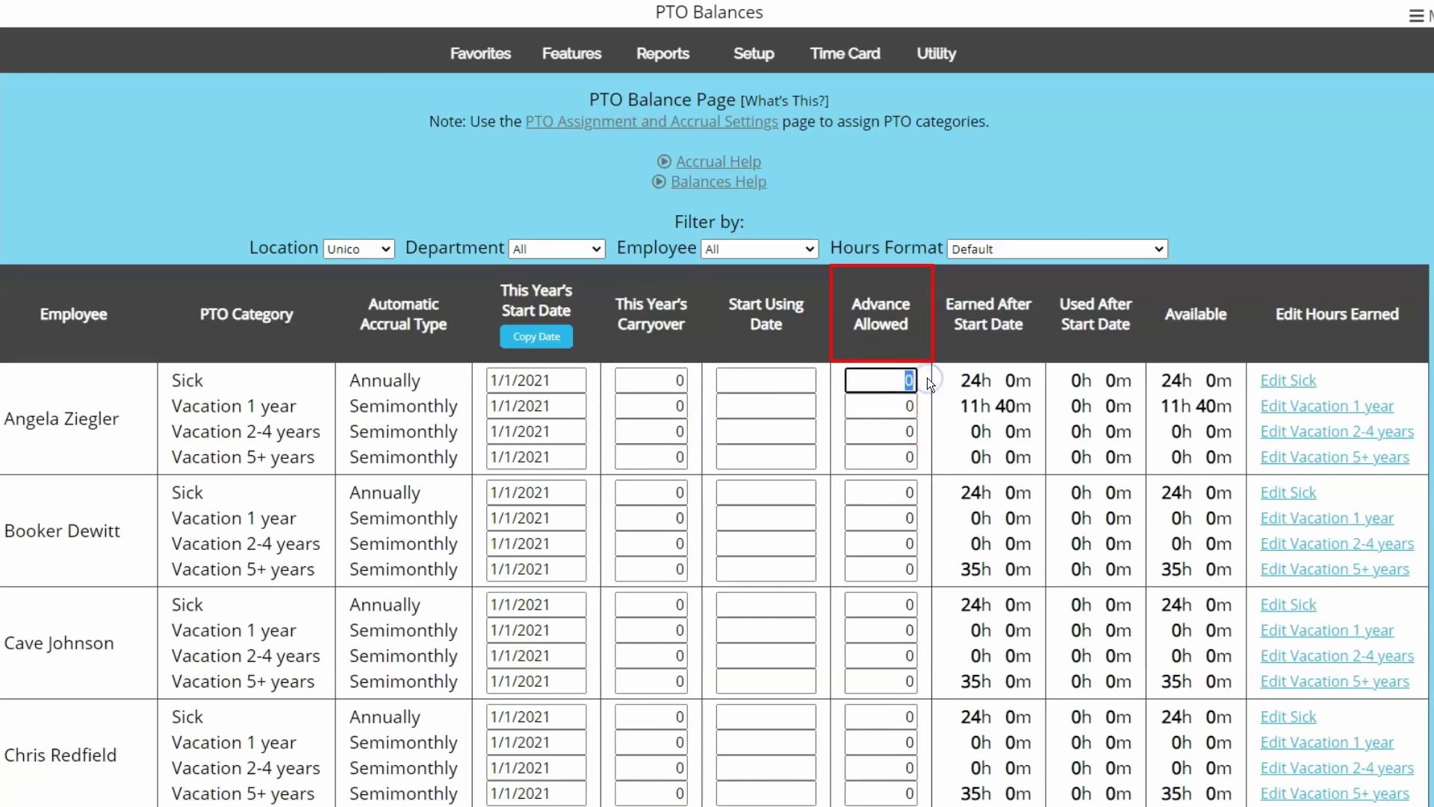
type("2")
left_click(1243, 214)
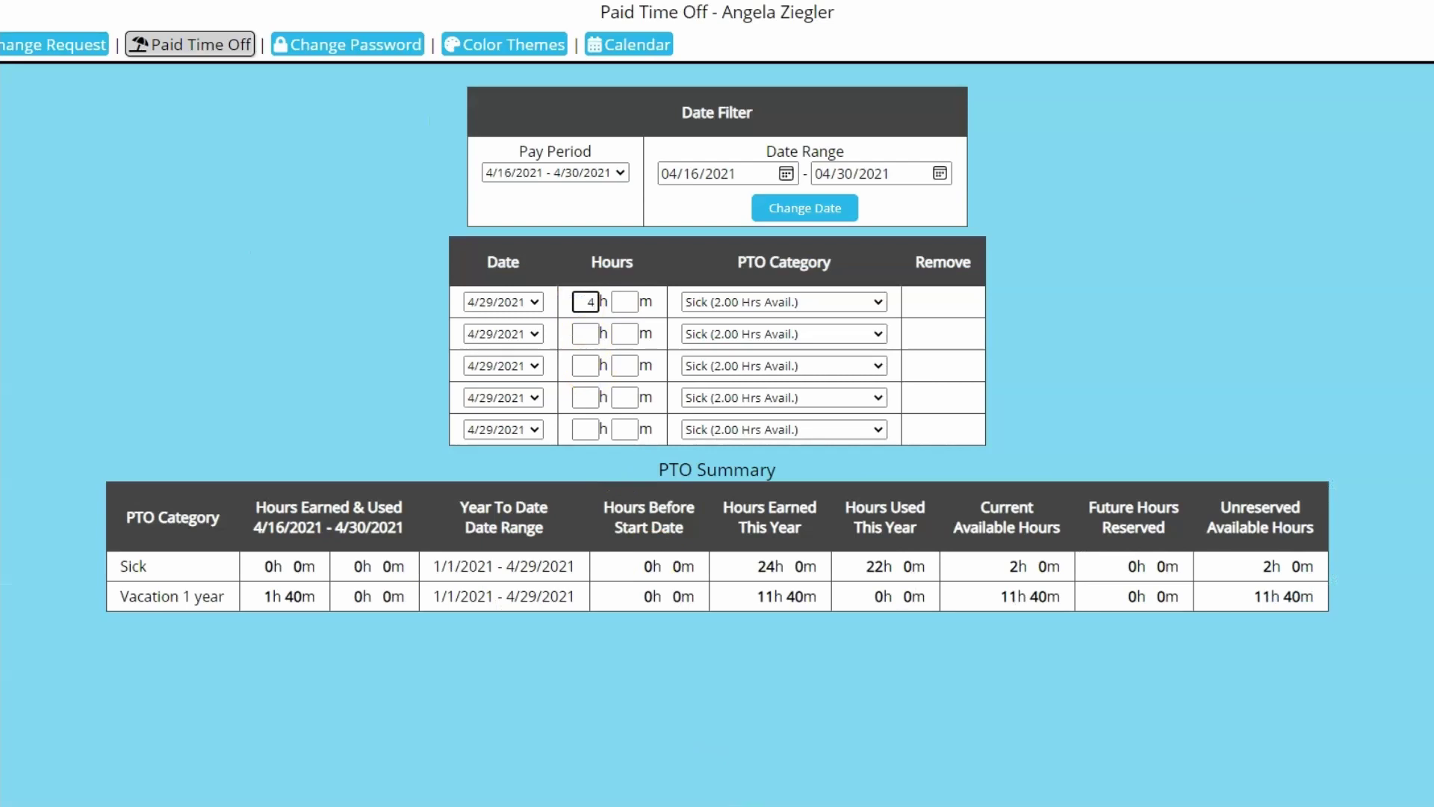
Record a 4-hour Sick time-off entry for the employee.
key("Tab")
left_click(586, 302)
type("4")
key("Tab")
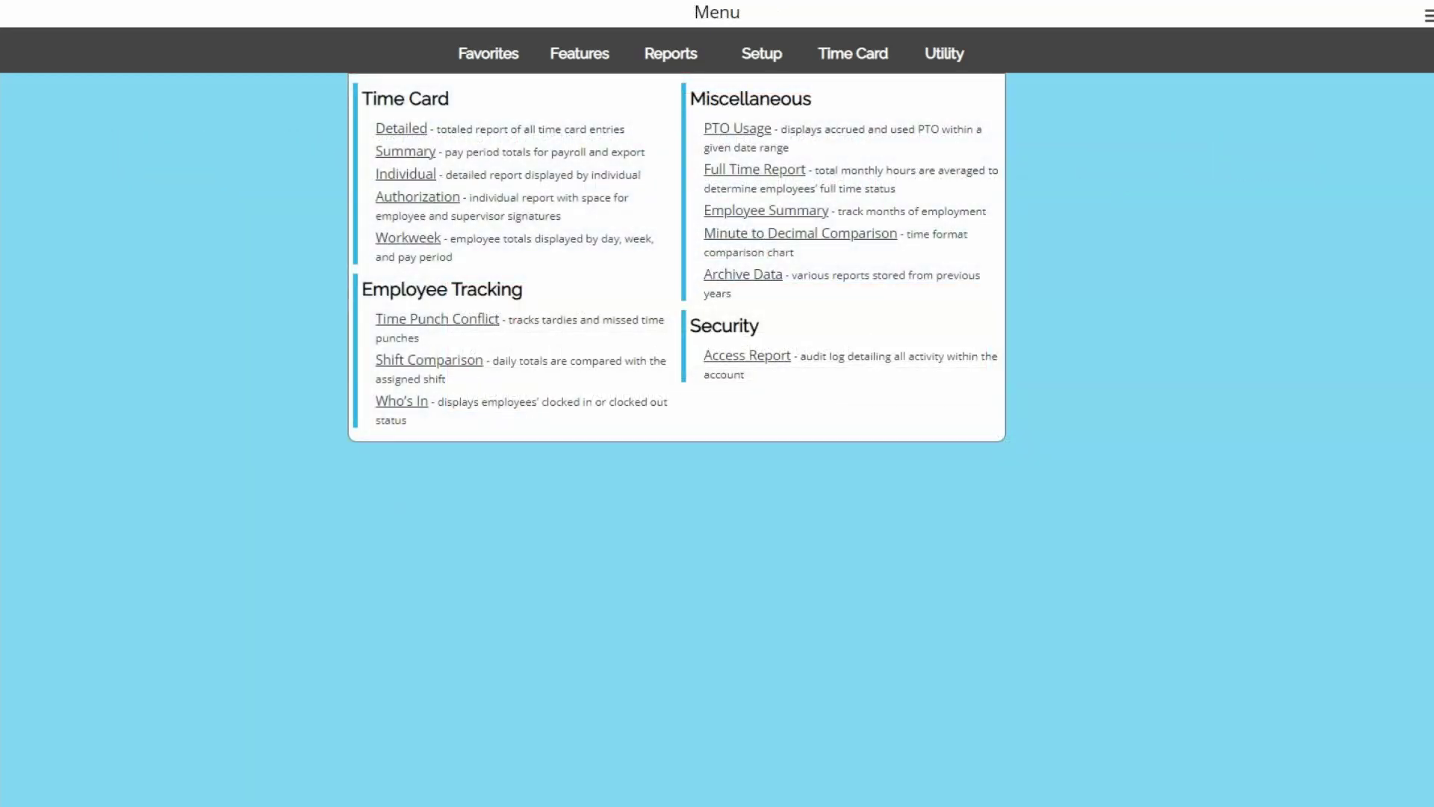
View the PTO Usage report showing 19h Sick available, then bring up the Features list.
left_click(763, 134)
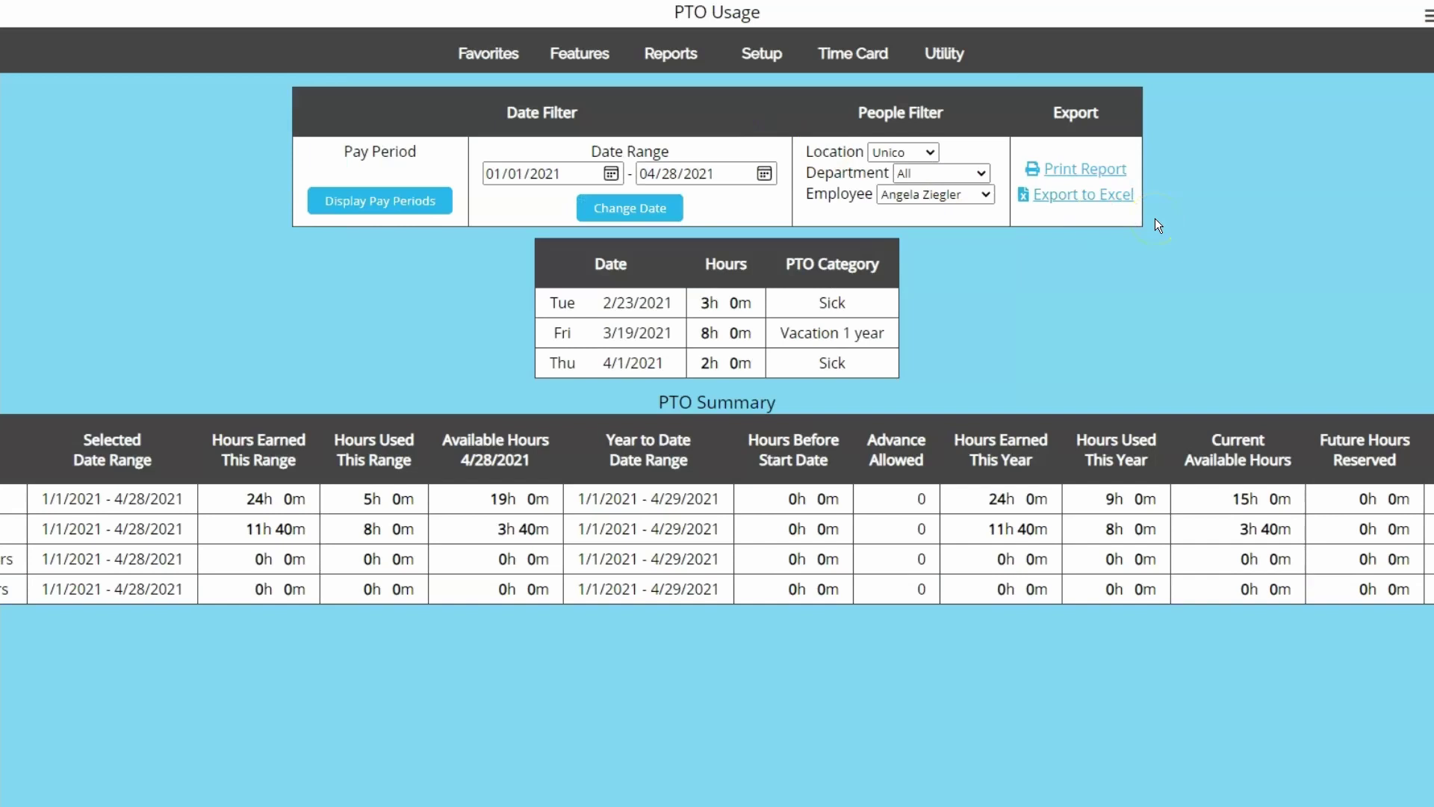
left_click(610, 66)
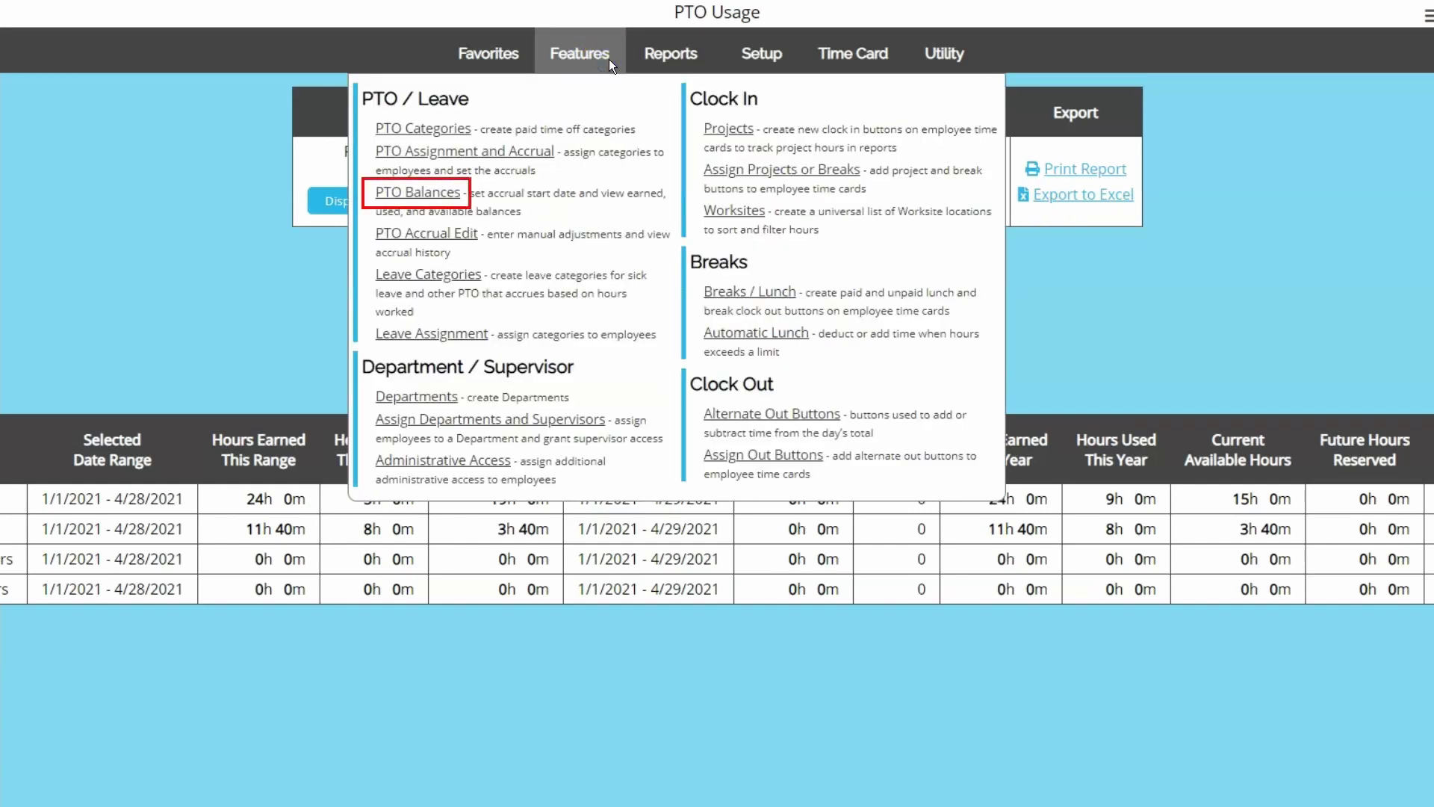